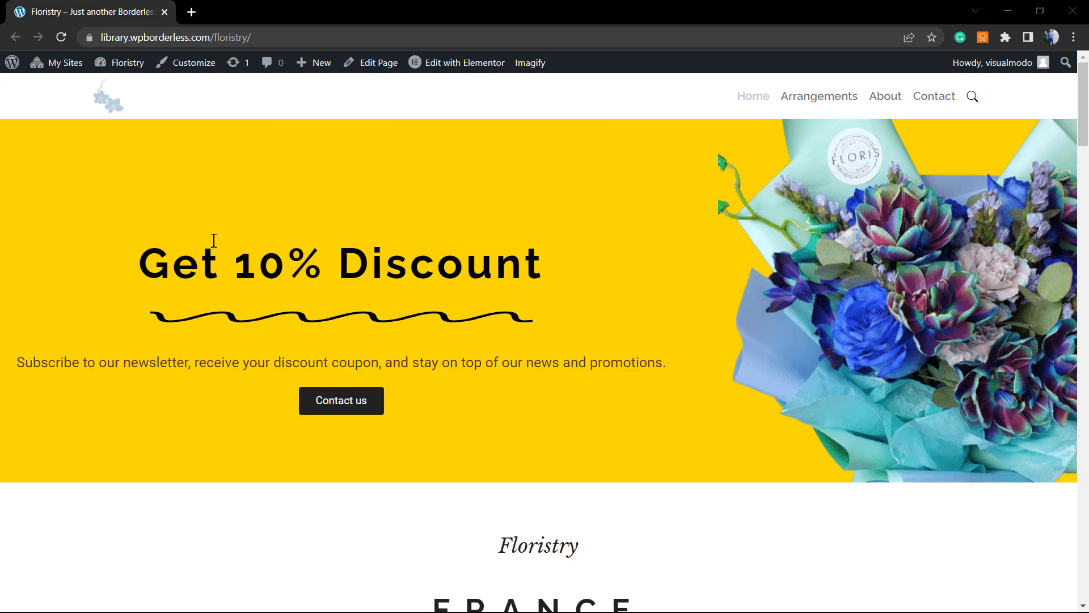
- Inspect the Get 10% Discount heading in DevTools at 382 px responsive mobile width
drag(117, 272, 320, 278)
click(414, 277)
right_click(291, 223)
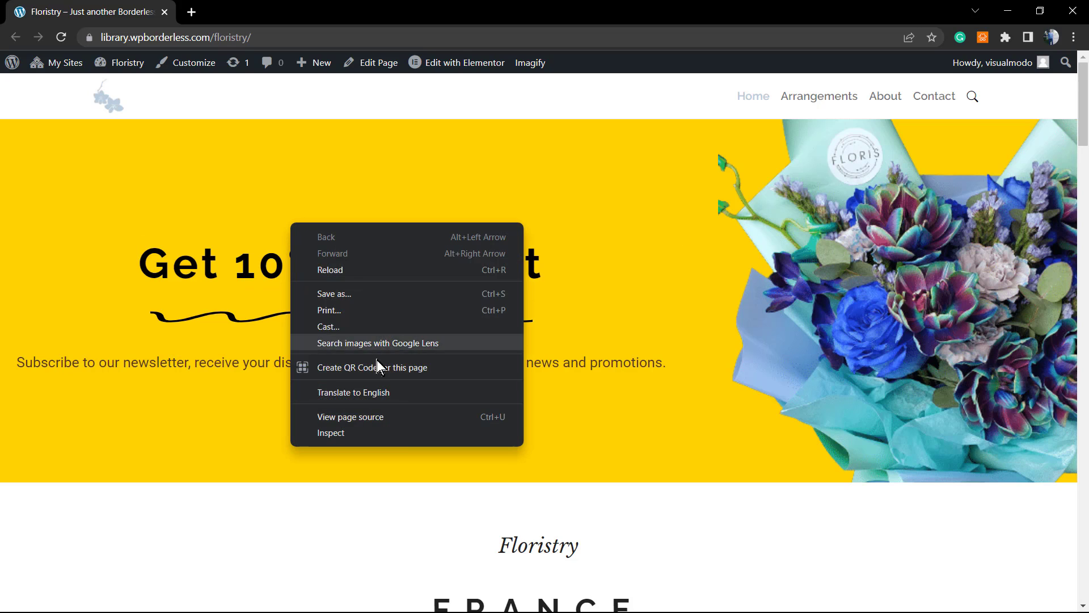
key(Escape)
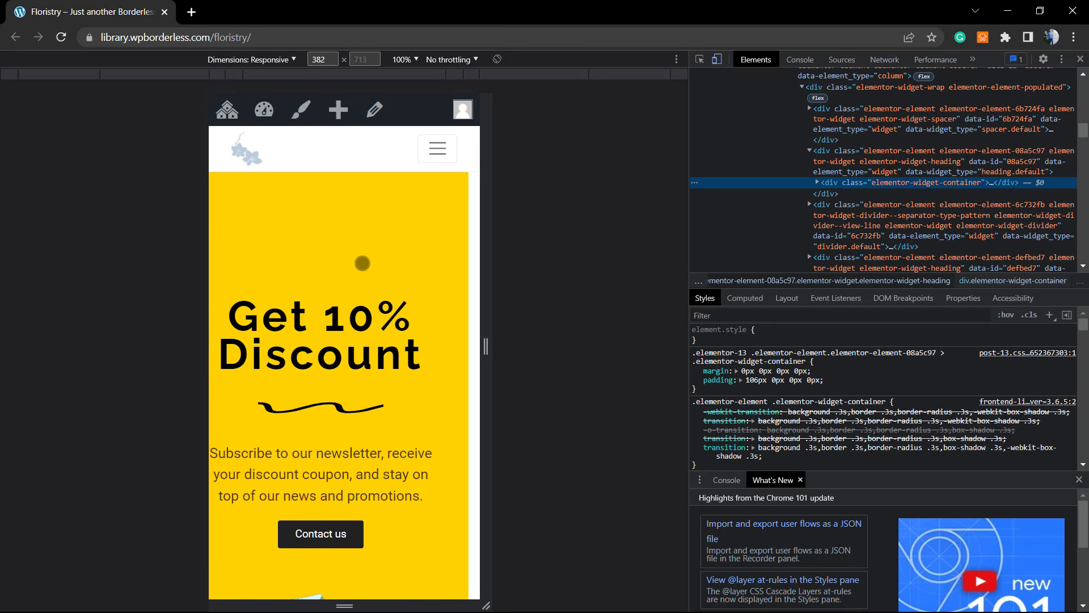
- Scroll the mobile preview to check the discount text stacked above the bouquet image
scroll(361, 278, down, 1)
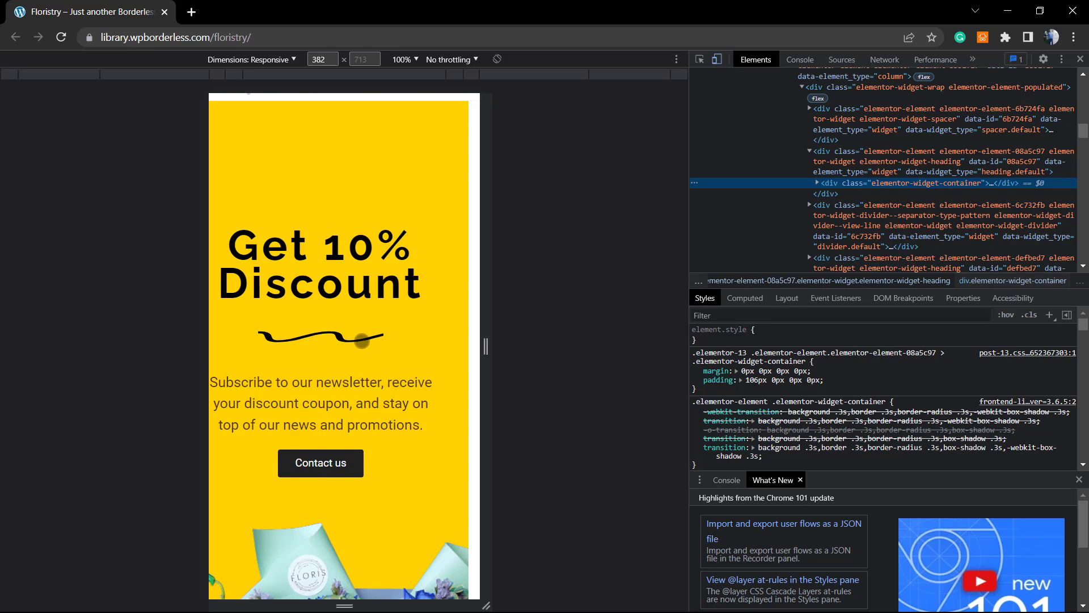
scroll(362, 341, down, 3)
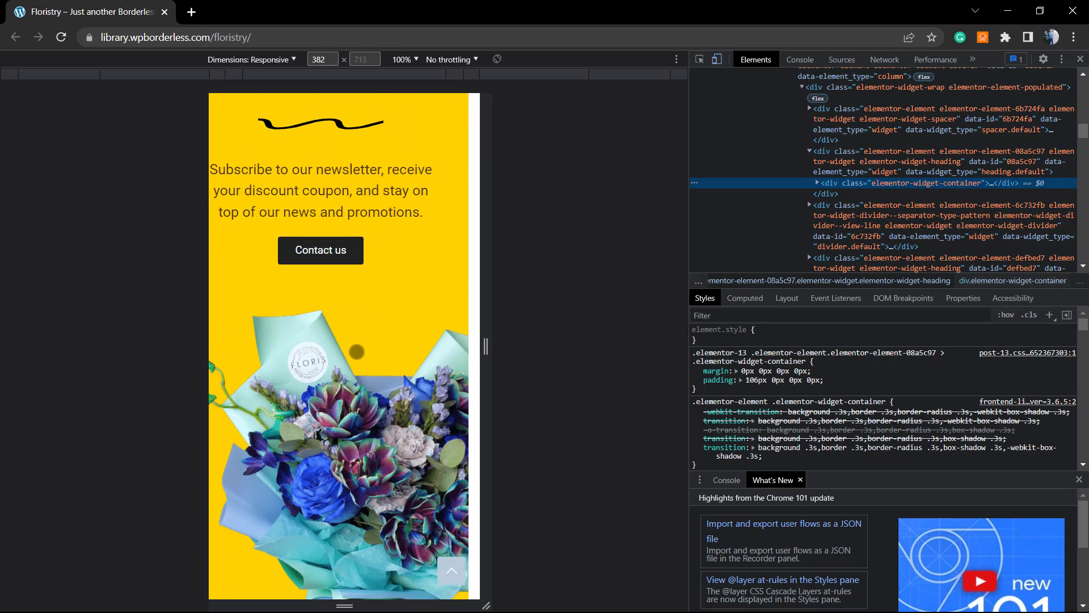
scroll(356, 351, down, 1)
scroll(357, 352, up, 1)
scroll(357, 353, down, 5)
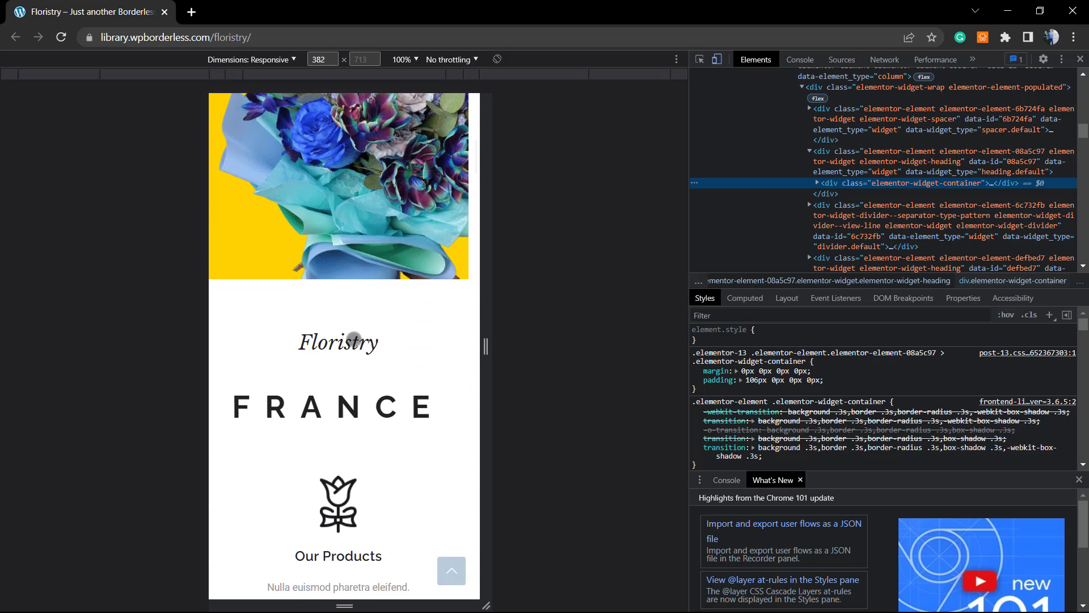
scroll(312, 317, down, 3)
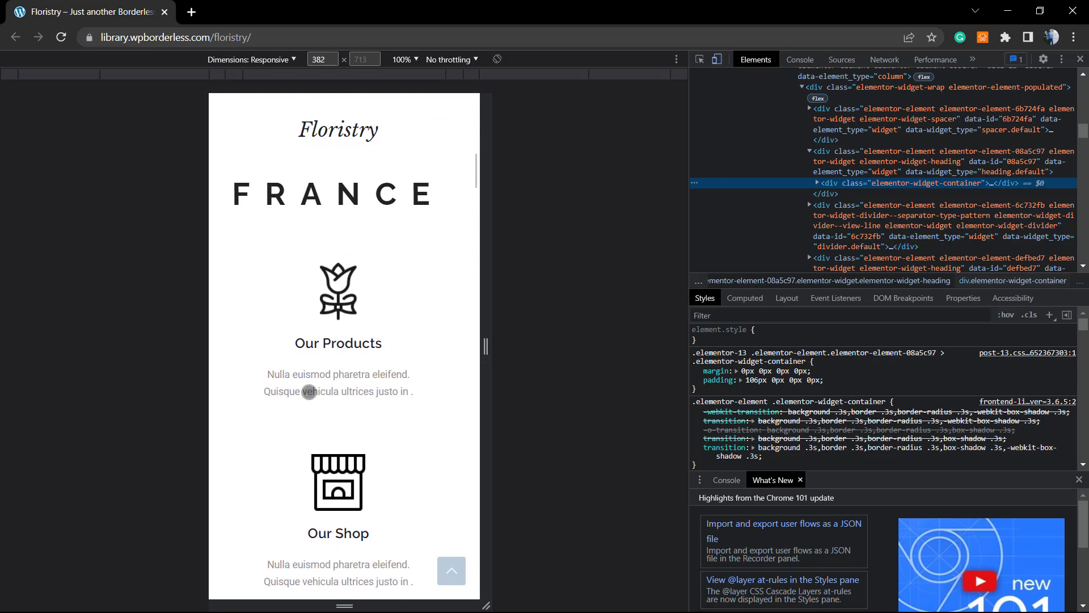
scroll(382, 334, up, 2)
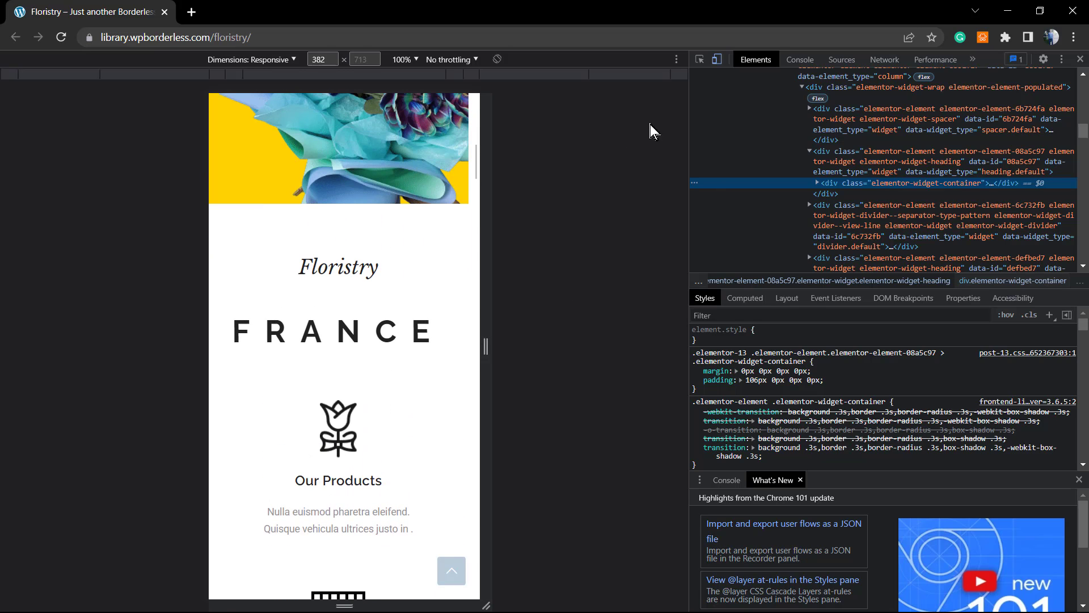
- Close DevTools and highlight the Our Products and Our Shop headings at full width
click(1080, 59)
scroll(342, 356, down, 10)
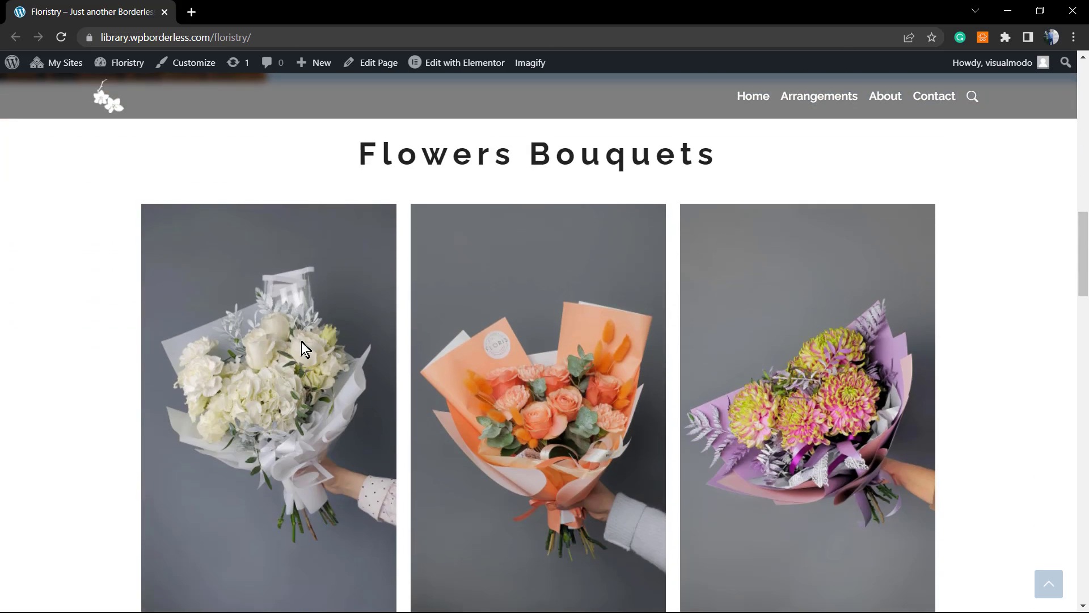
scroll(288, 334, up, 15)
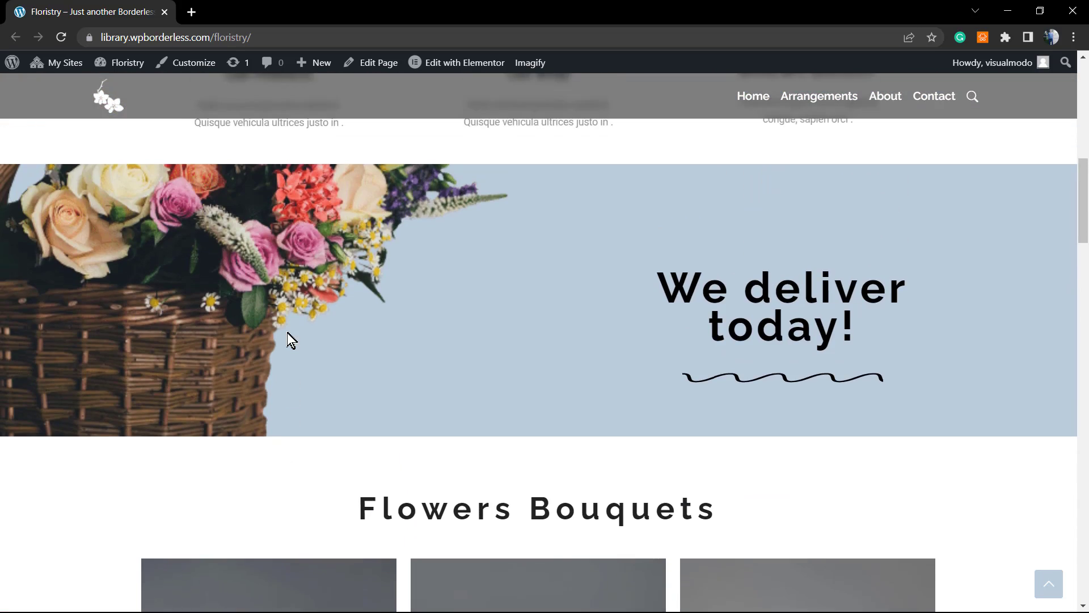
scroll(287, 332, up, 4)
scroll(336, 373, down, 2)
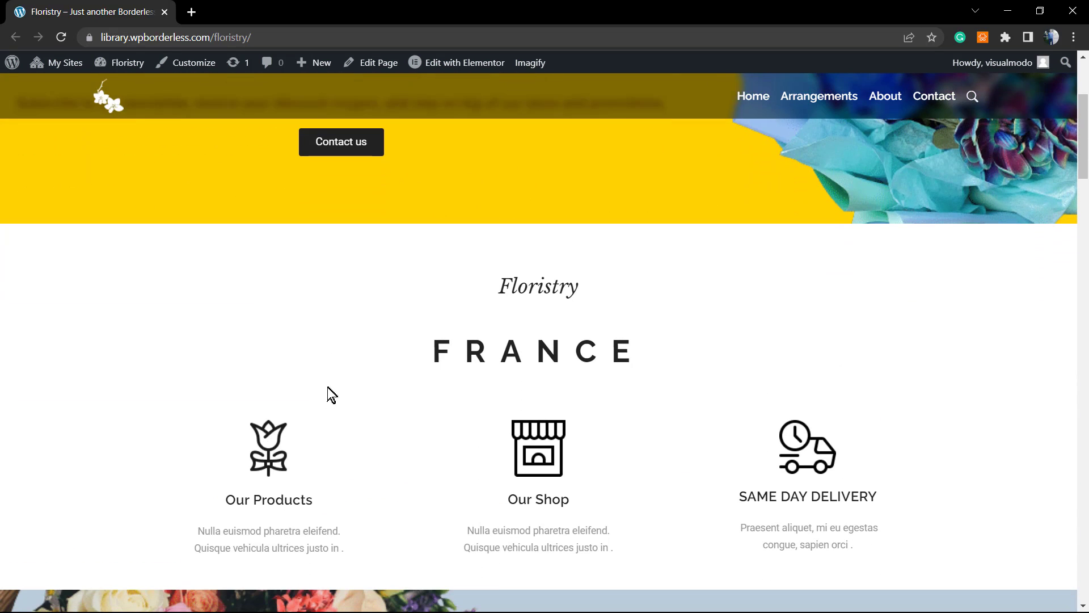
drag(206, 508, 334, 502)
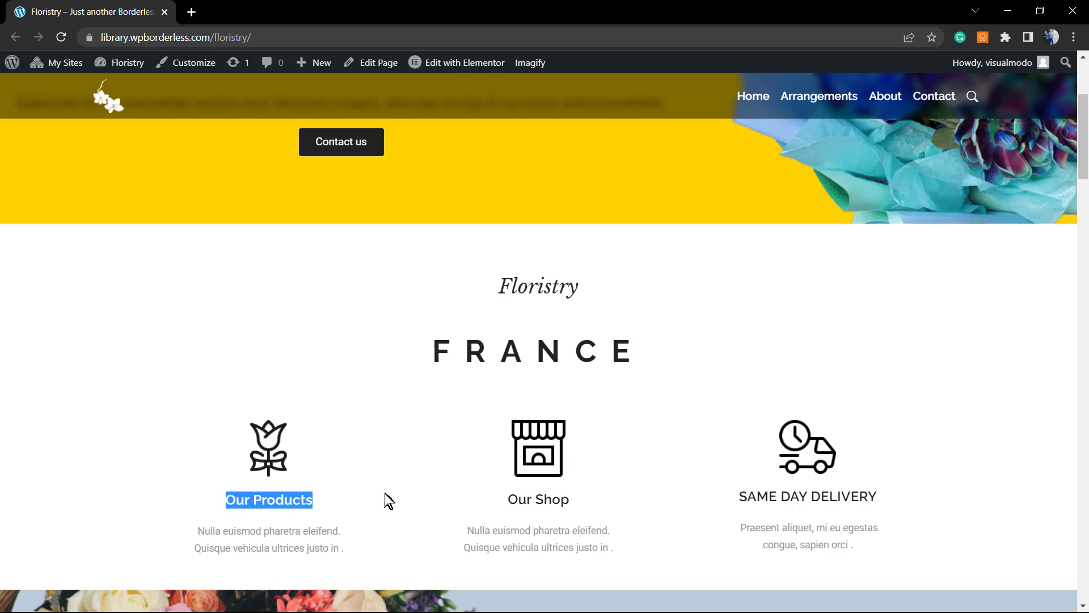
drag(481, 487, 868, 497)
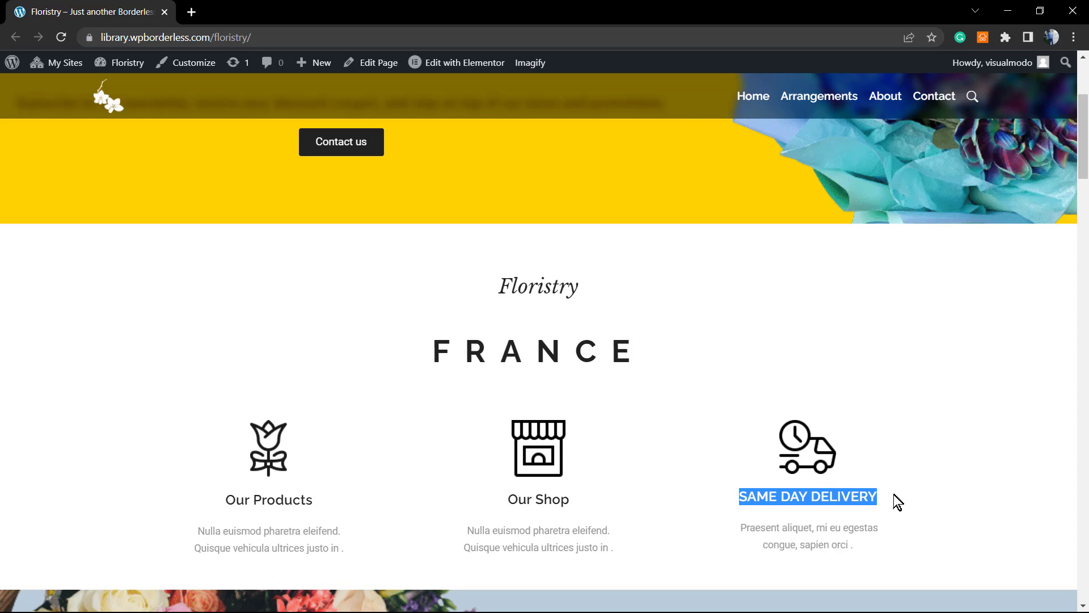
click(858, 491)
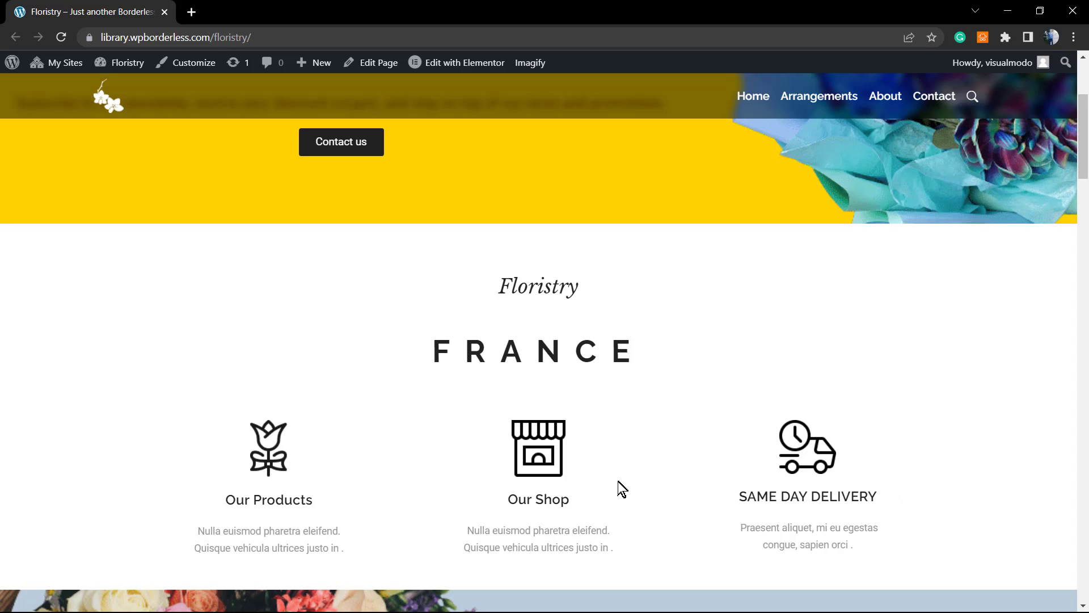
- Inspect the Our Shop block in DevTools, then close DevTools again
scroll(545, 465, down, 1)
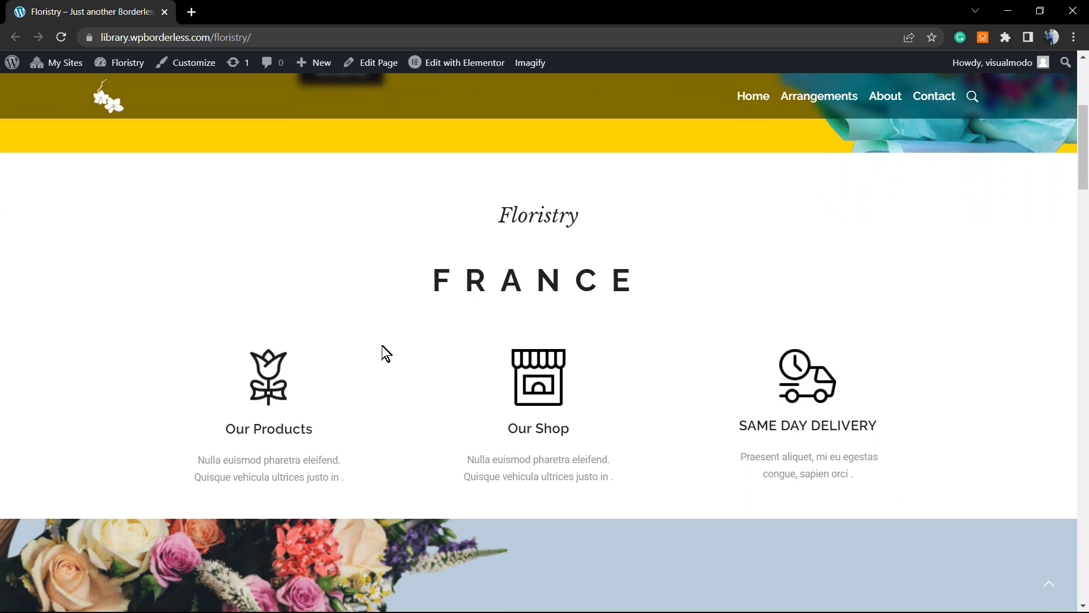
right_click(434, 363)
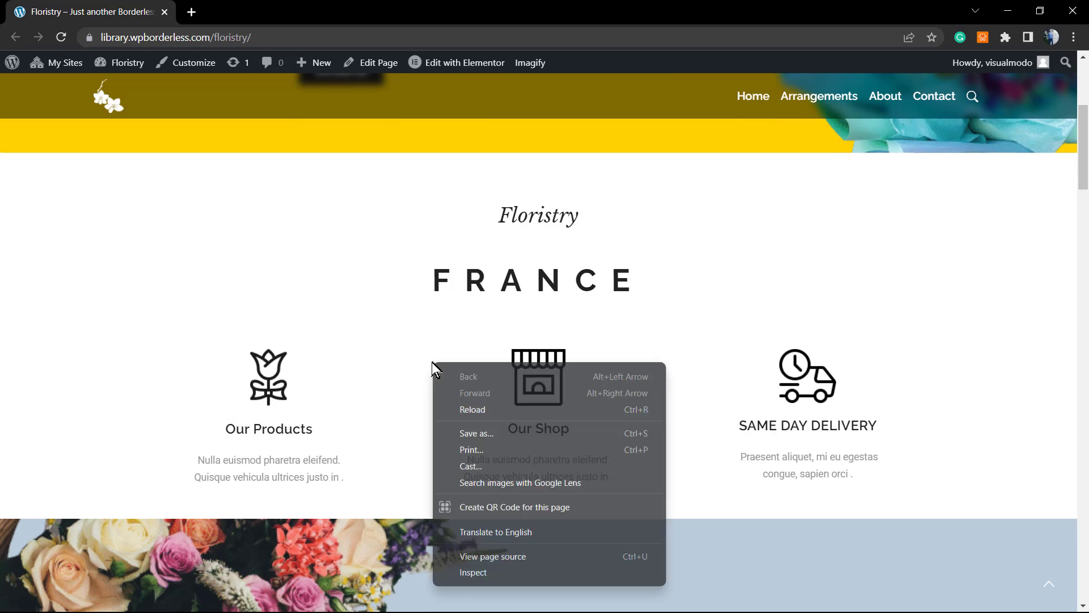
click(560, 577)
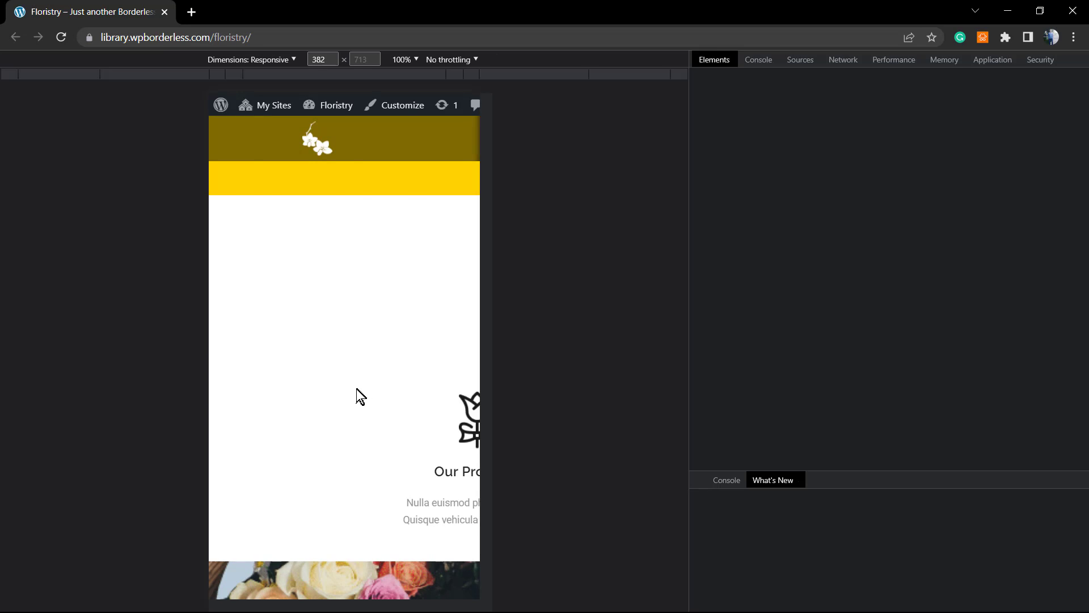
scroll(270, 370, down, 3)
scroll(270, 370, down, 10)
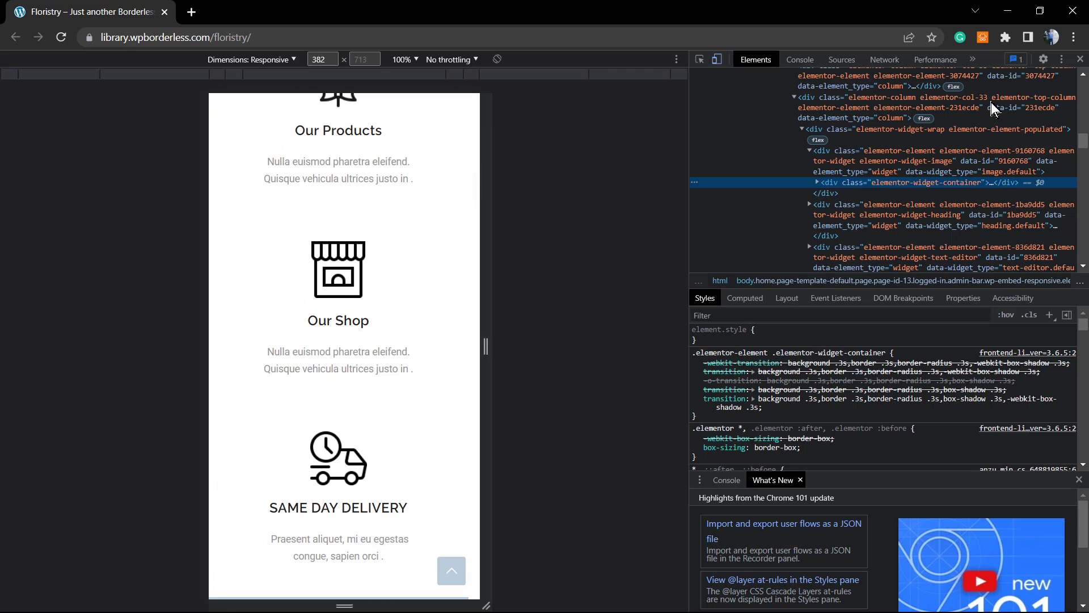
click(1081, 59)
- Scroll back up to the Get 10% Discount banner at the page top
scroll(424, 362, up, 15)
scroll(401, 367, down, 10)
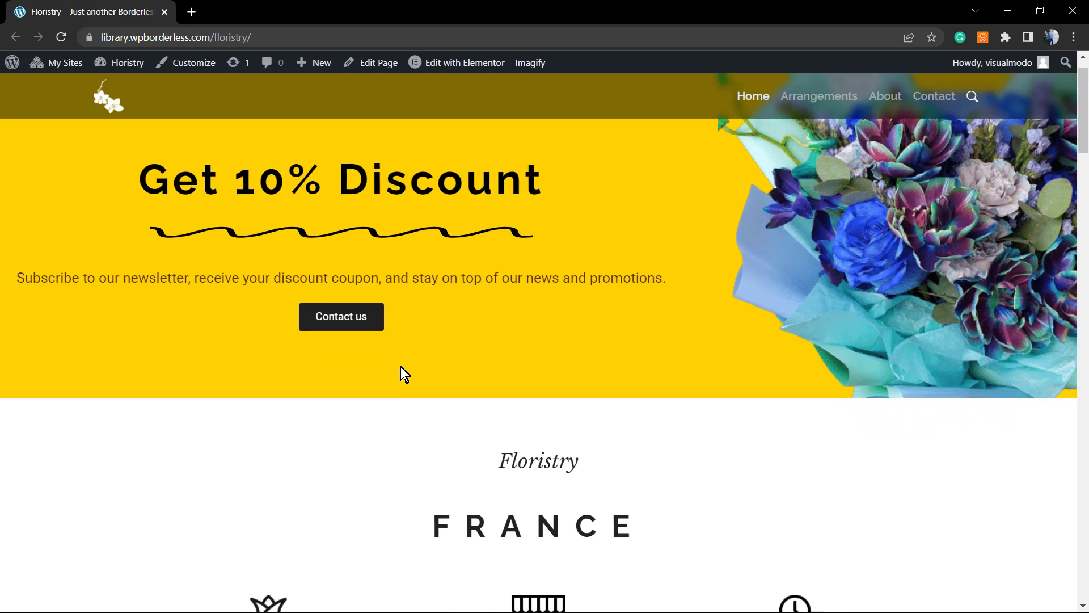
scroll(383, 341, up, 1)
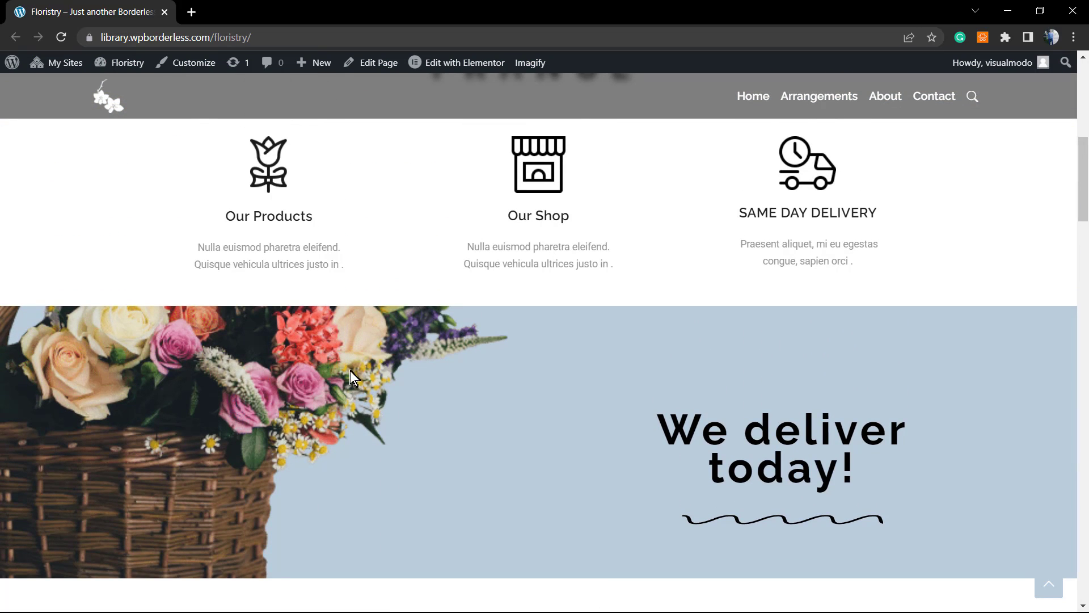
right_click(422, 384)
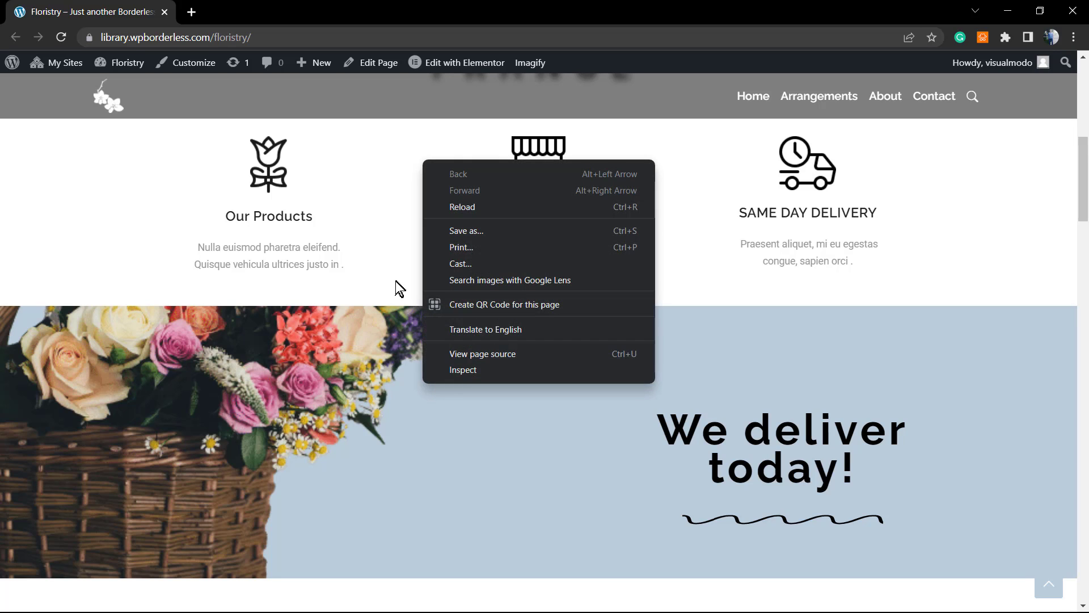
scroll(371, 265, up, 1)
scroll(669, 246, up, 9)
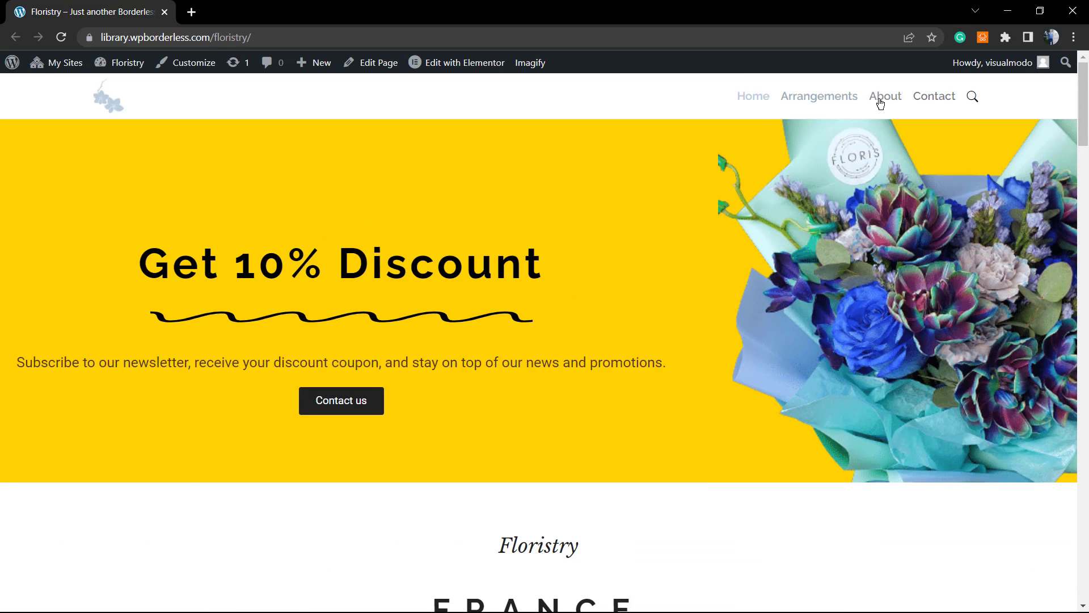
- Go to the About page and inspect its hero in DevTools at 382 px width
click(884, 100)
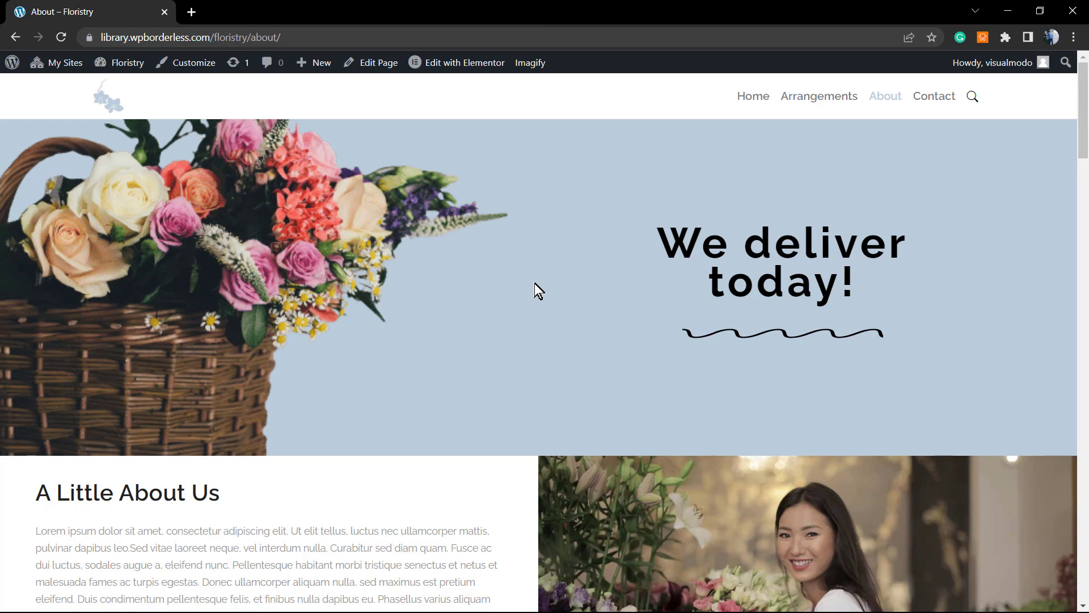
right_click(497, 294)
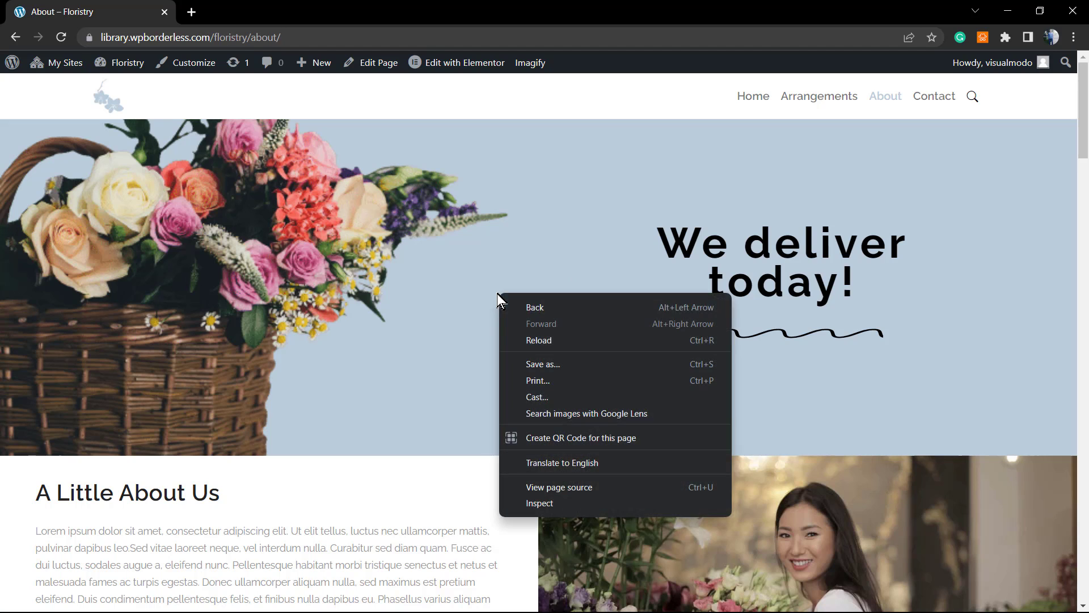
click(578, 501)
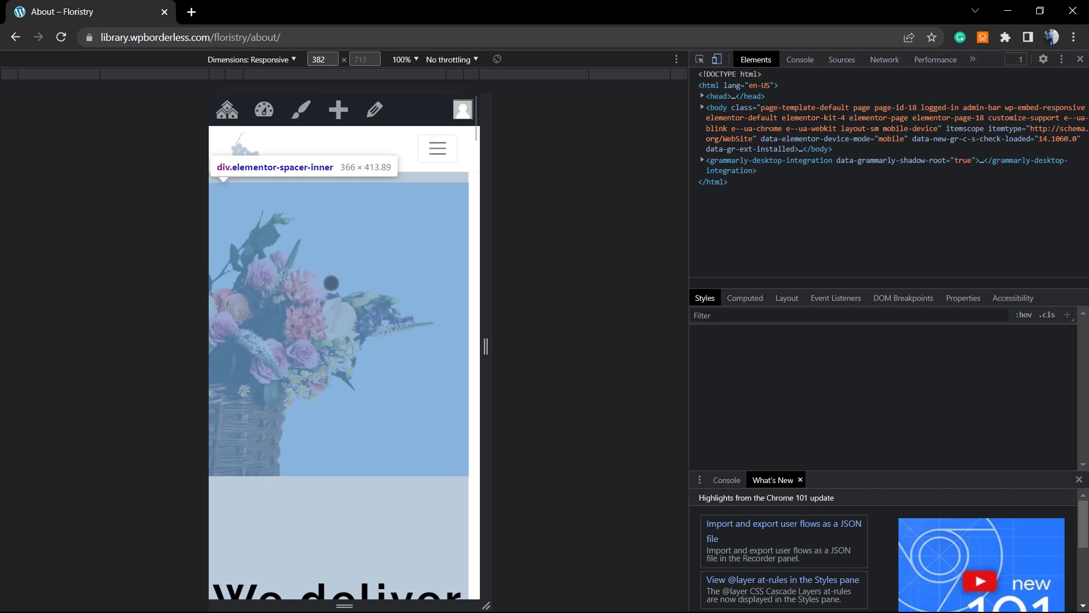
- Scroll the mobile preview to see the flower basket above 'We deliver today!'
scroll(334, 328, down, 1)
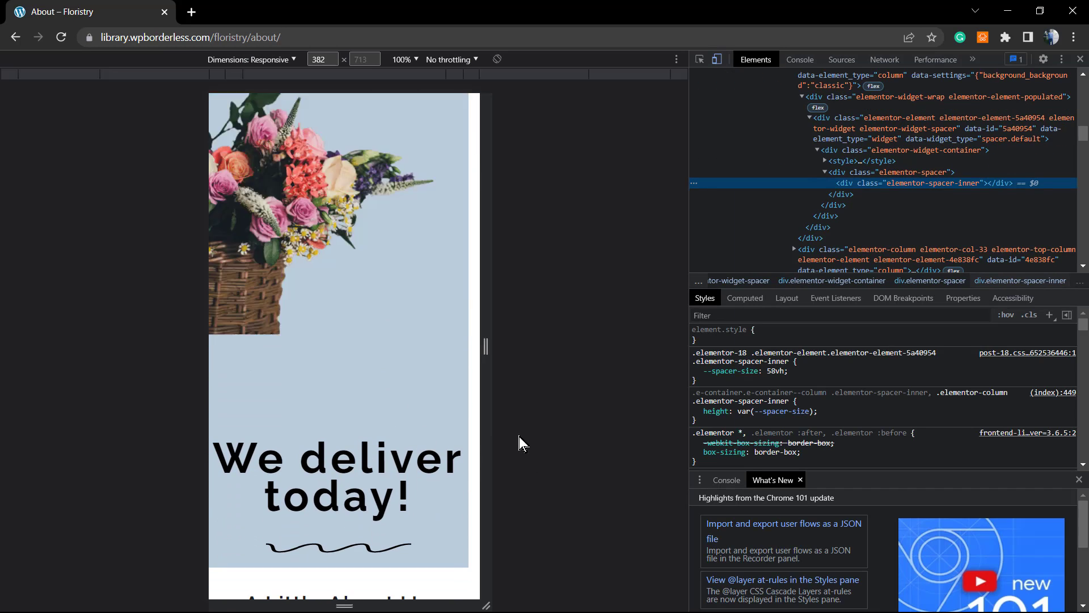
scroll(384, 417, down, 1)
scroll(384, 417, up, 3)
scroll(381, 498, down, 1)
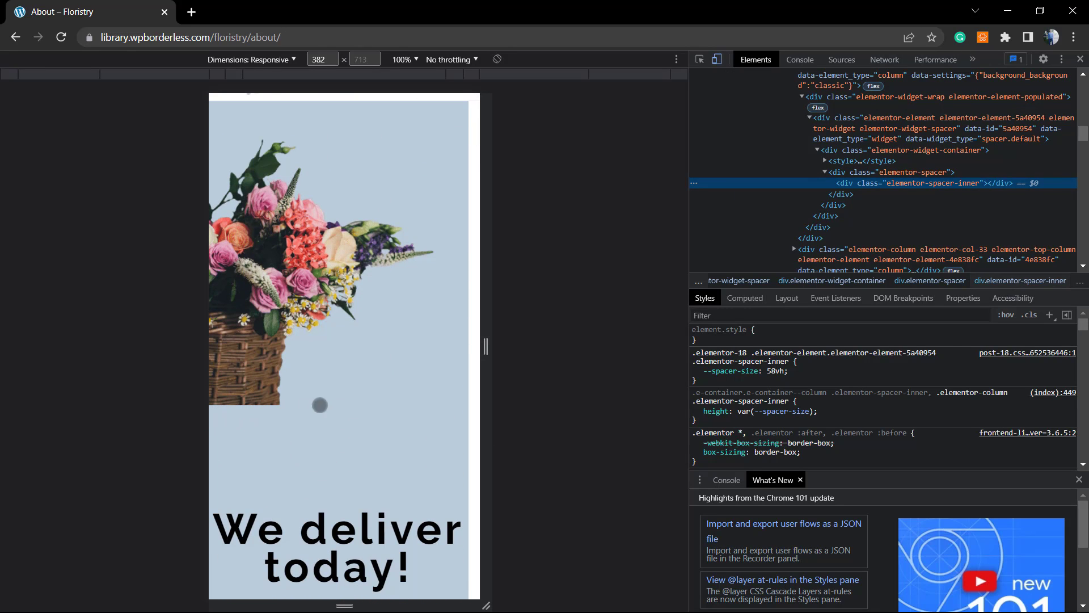
scroll(282, 422, down, 2)
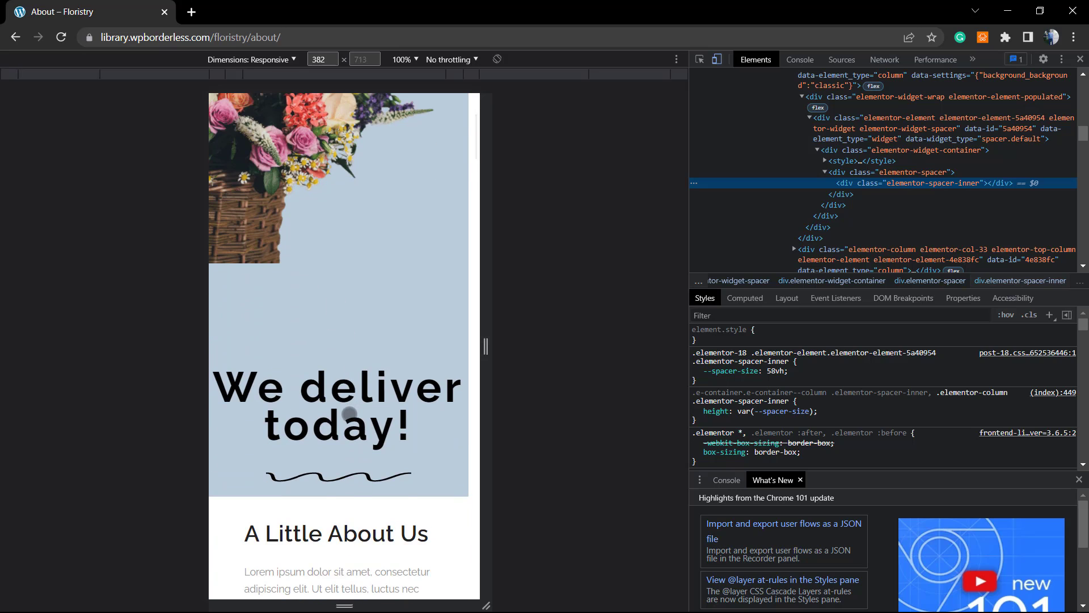
scroll(348, 412, up, 3)
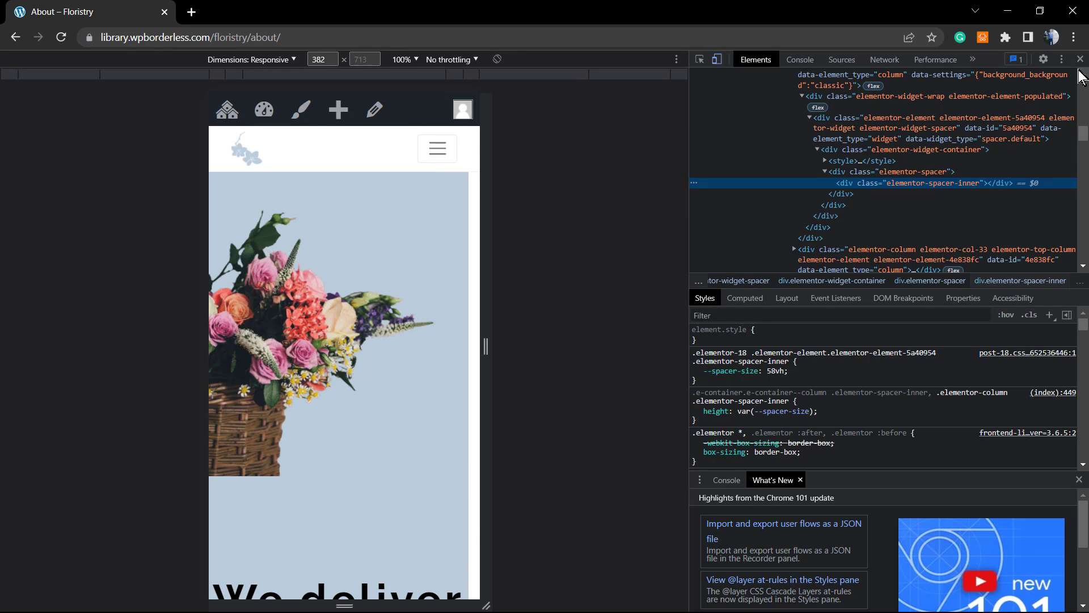
click(1079, 59)
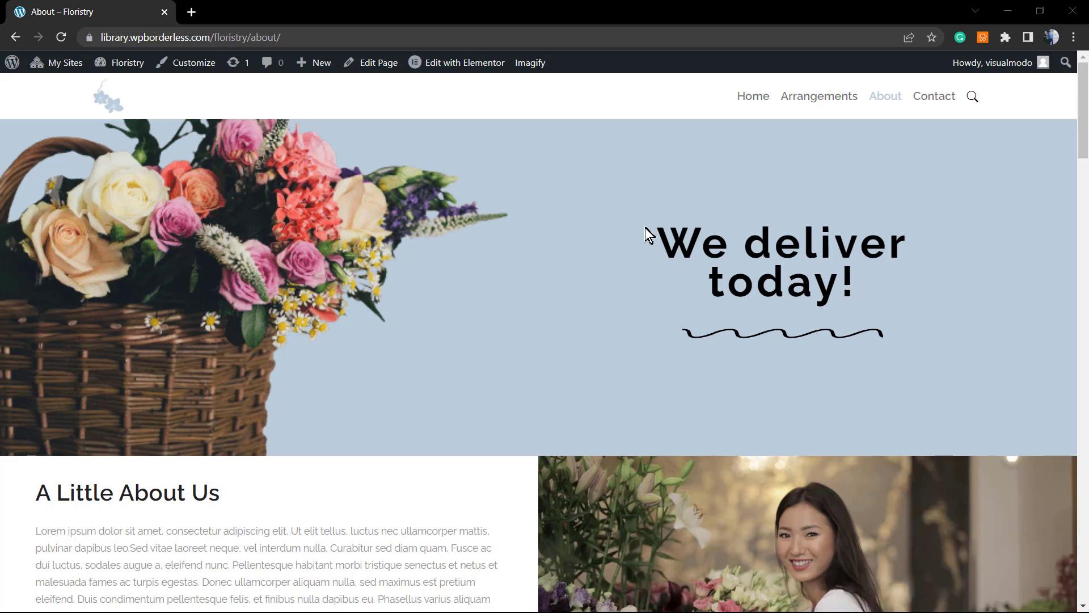
drag(650, 238, 909, 289)
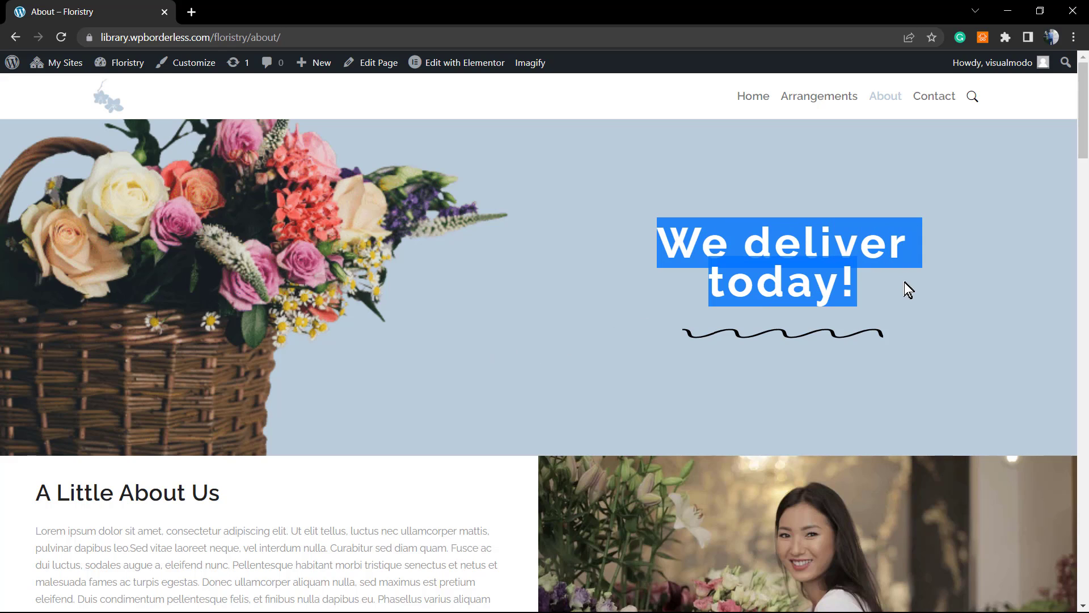
click(851, 263)
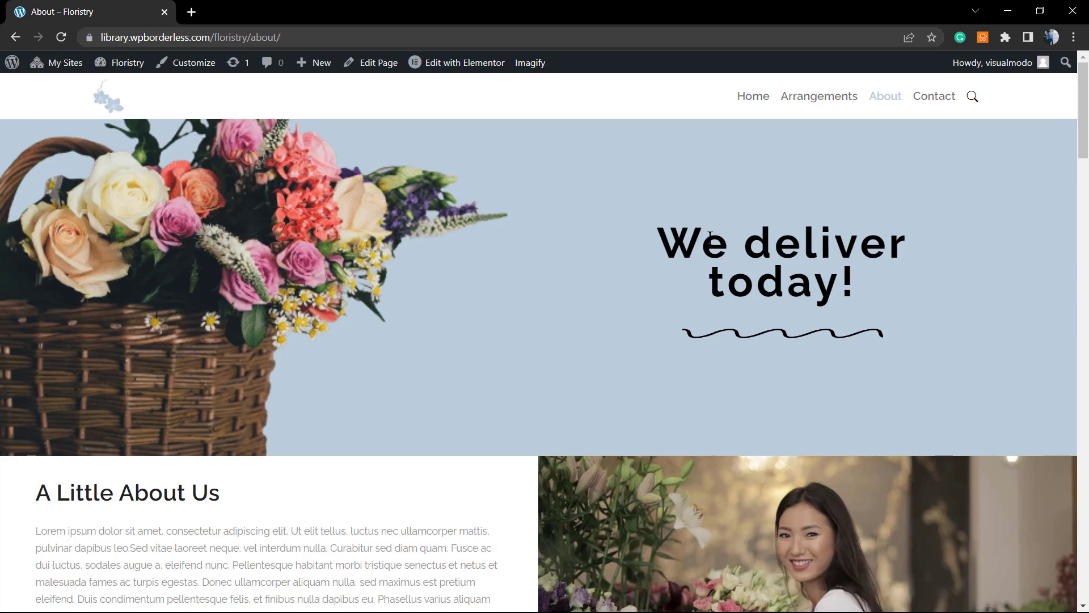
drag(702, 244, 957, 312)
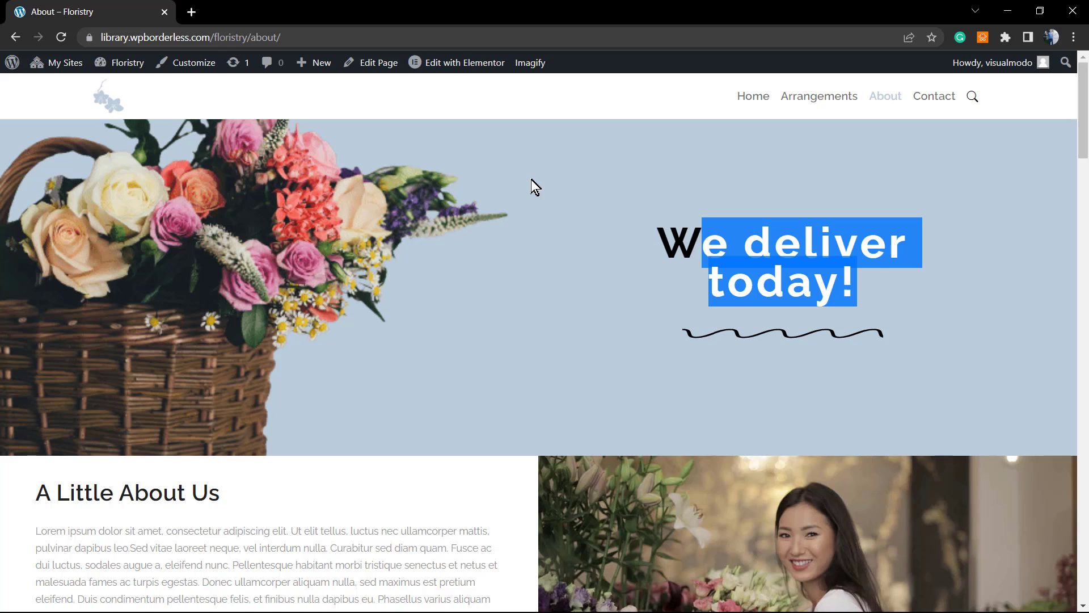
mouse_move(459, 67)
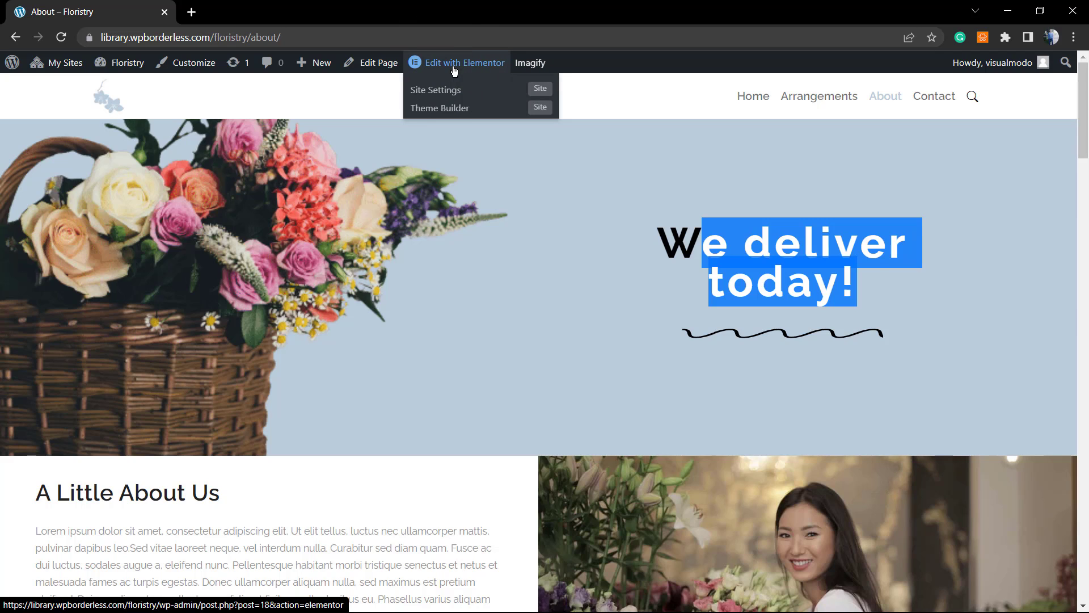
key(ctrl+plus)
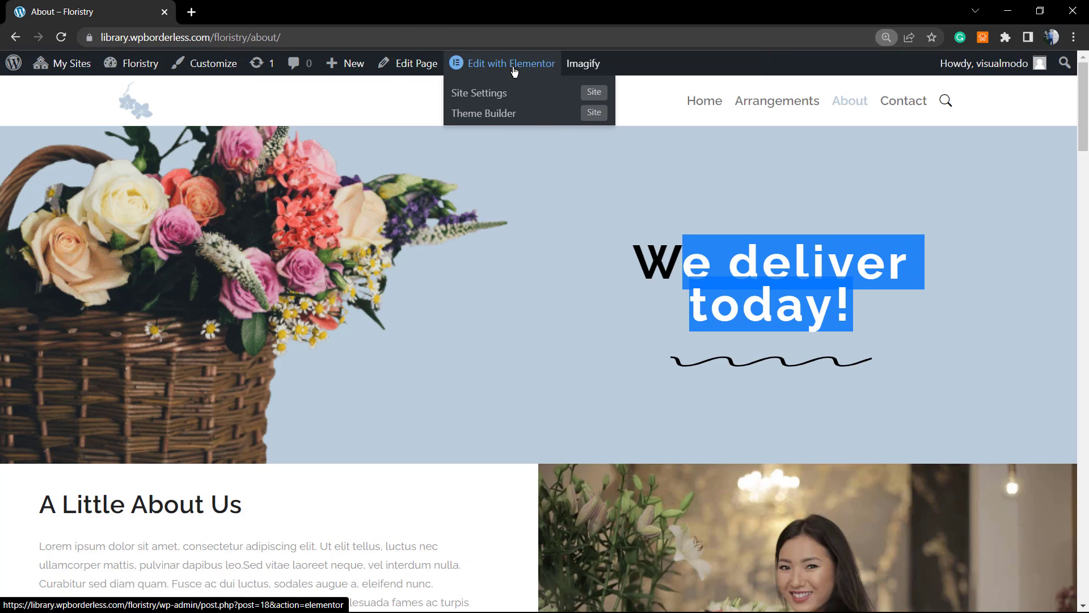
- Open the About page with Edit with Elementor and switch on Responsive Mode
click(514, 69)
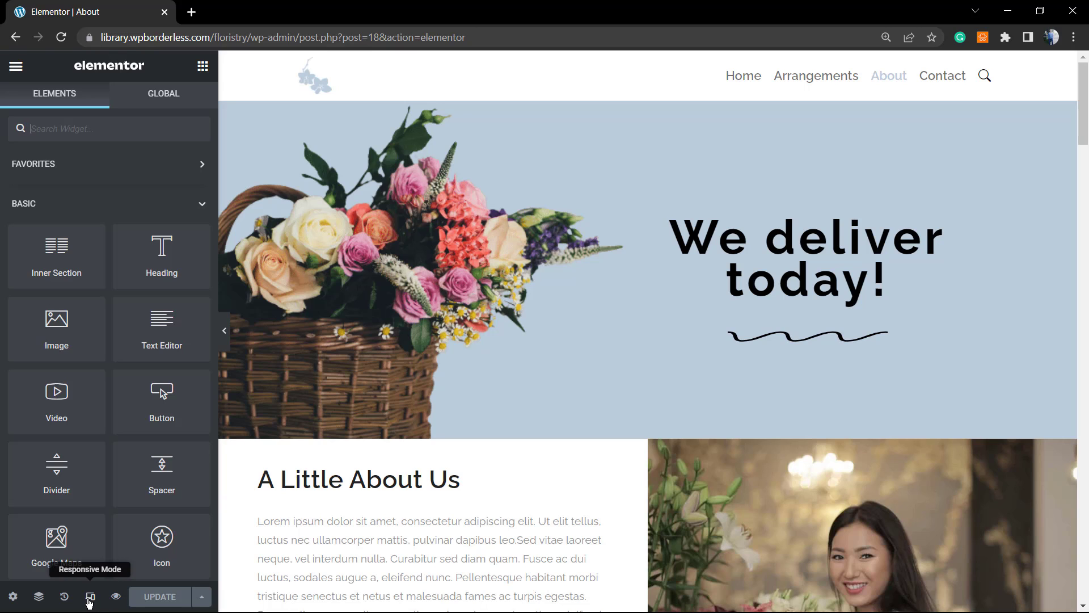
click(89, 596)
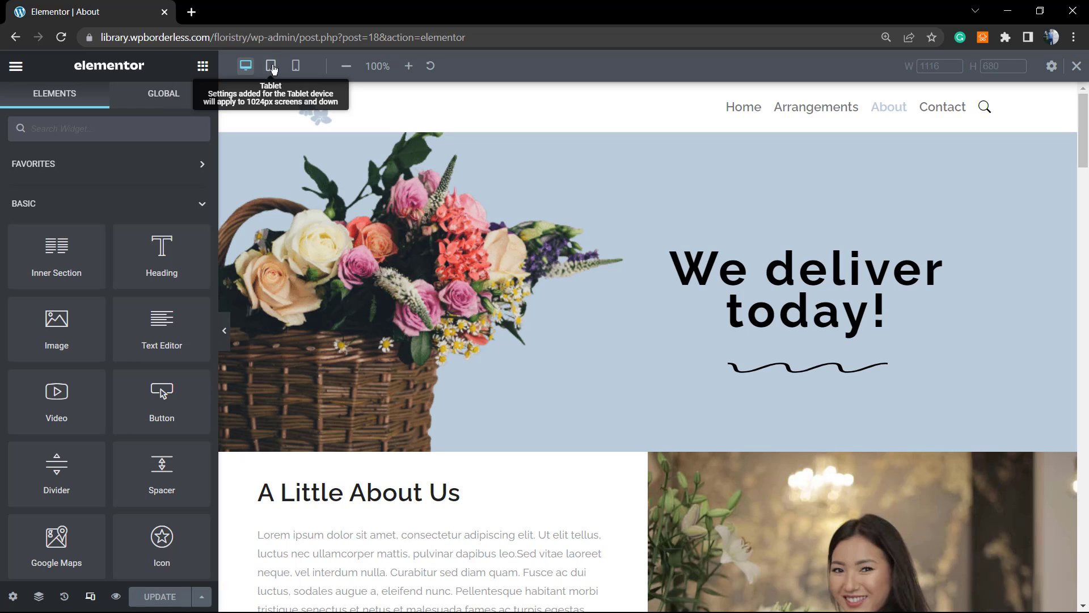
- Switch to the 360 px Mobile preview and scroll the hero, flower basket above 'We deliver today!'
click(297, 67)
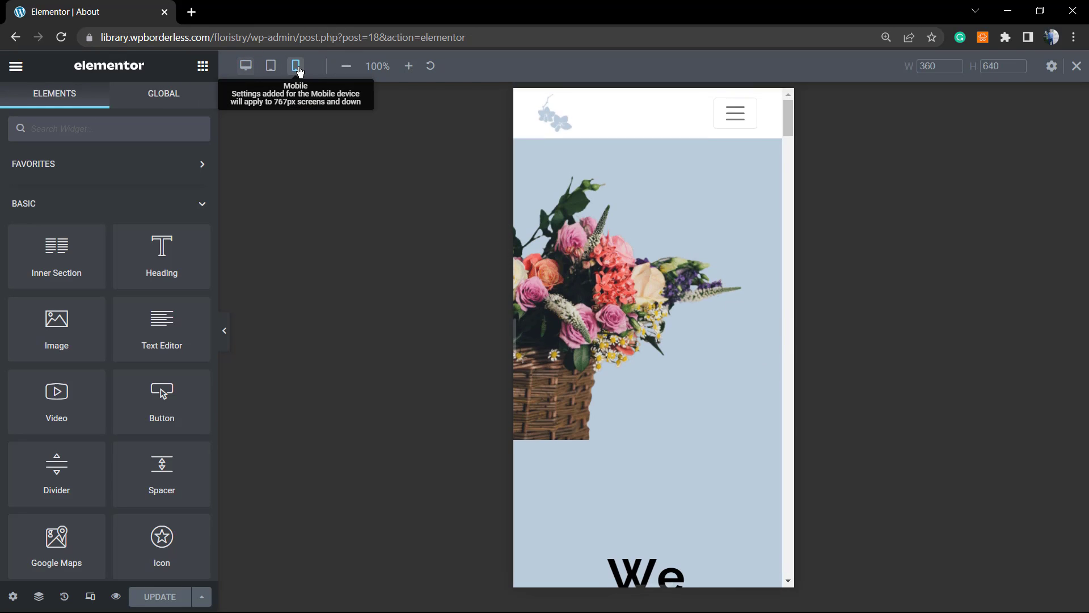
scroll(675, 271, down, 6)
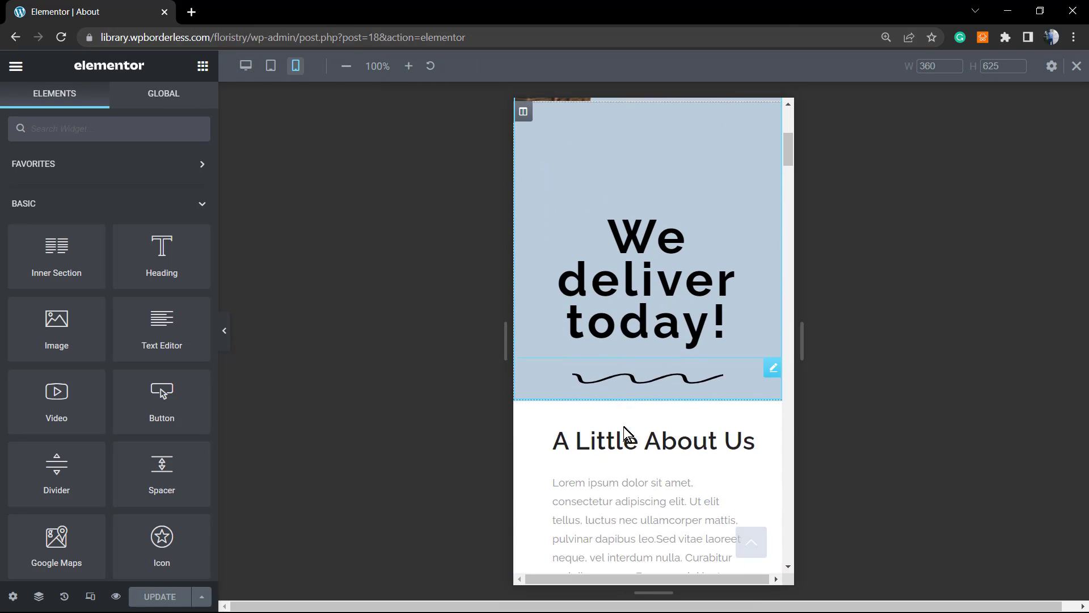
scroll(627, 433, up, 4)
scroll(641, 397, down, 2)
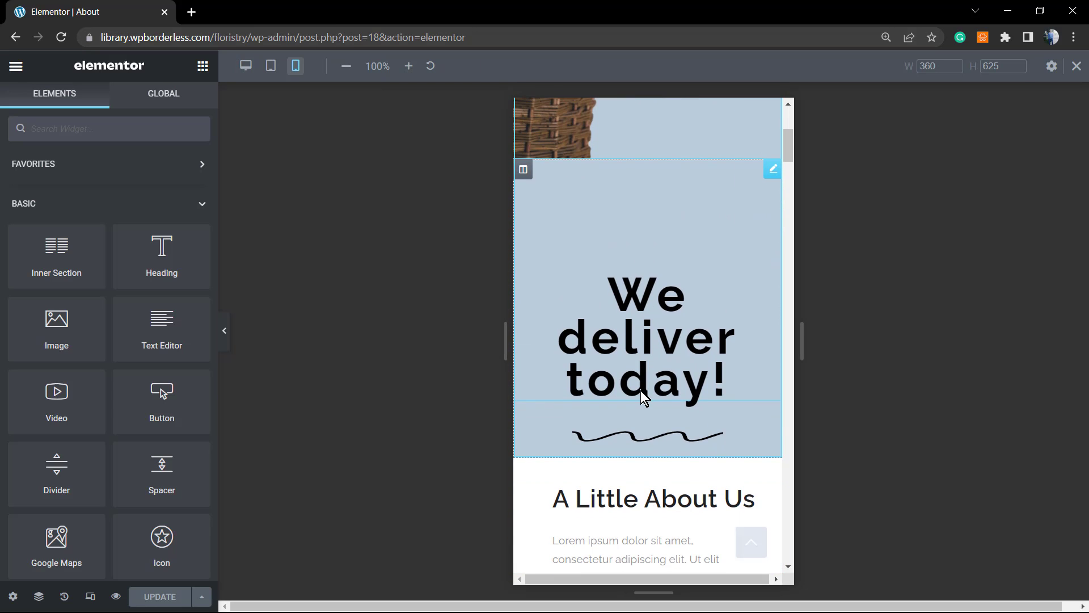
scroll(641, 405, up, 5)
scroll(641, 410, down, 3)
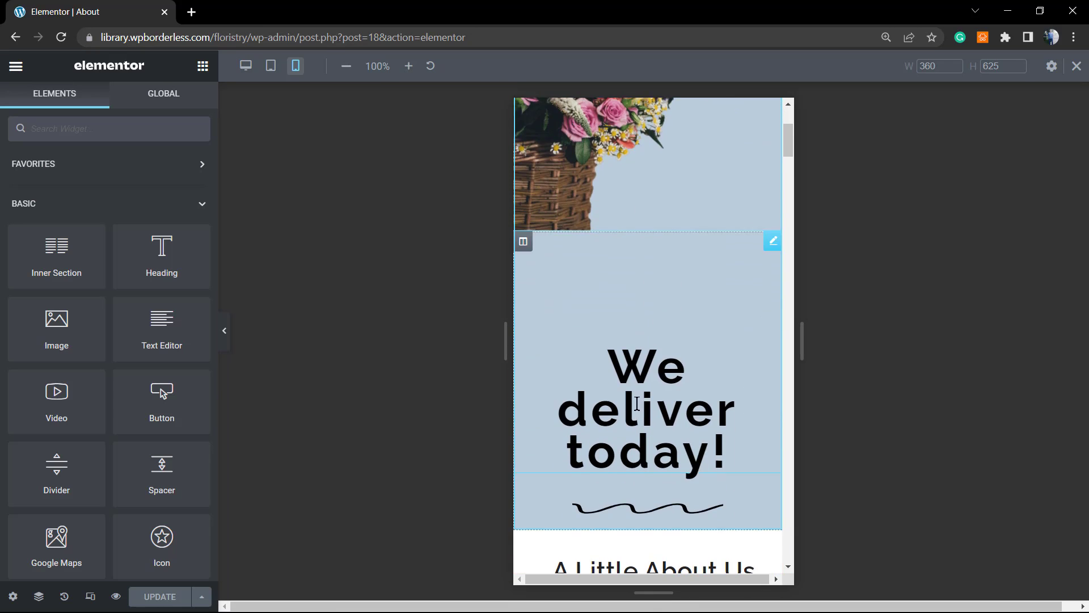
scroll(638, 402, up, 3)
scroll(641, 410, down, 1)
scroll(642, 410, down, 2)
scroll(638, 410, up, 1)
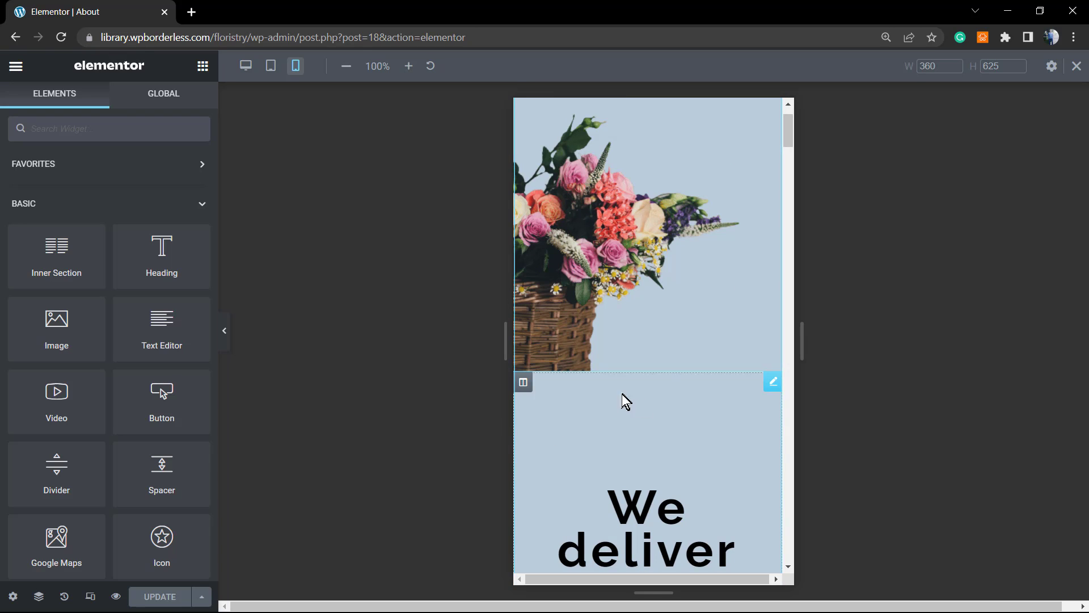
scroll(661, 391, up, 1)
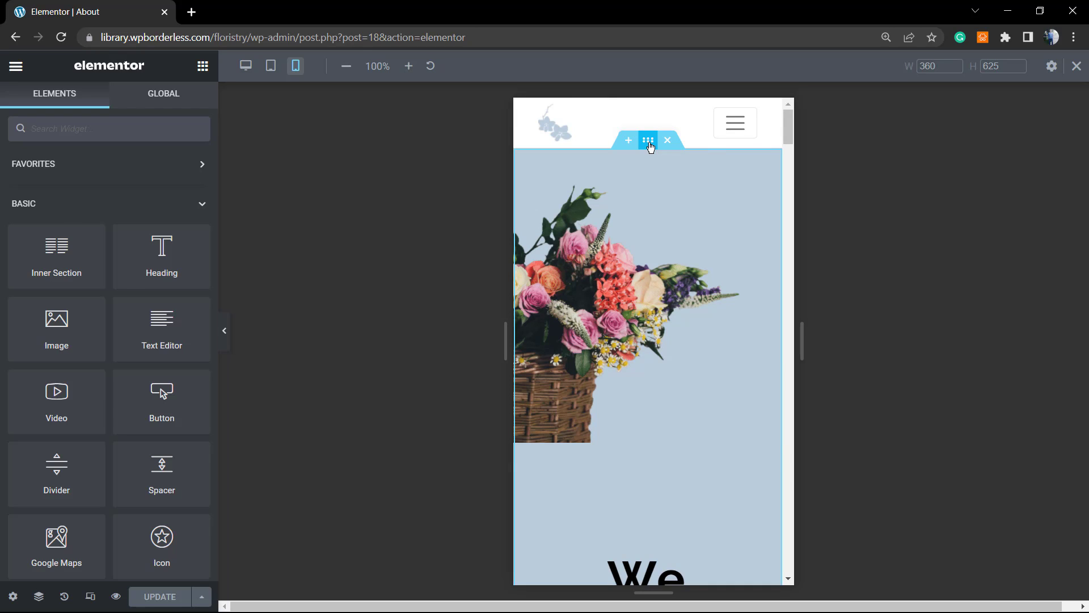
- Select the hero section and open its Advanced > Responsive options
click(648, 141)
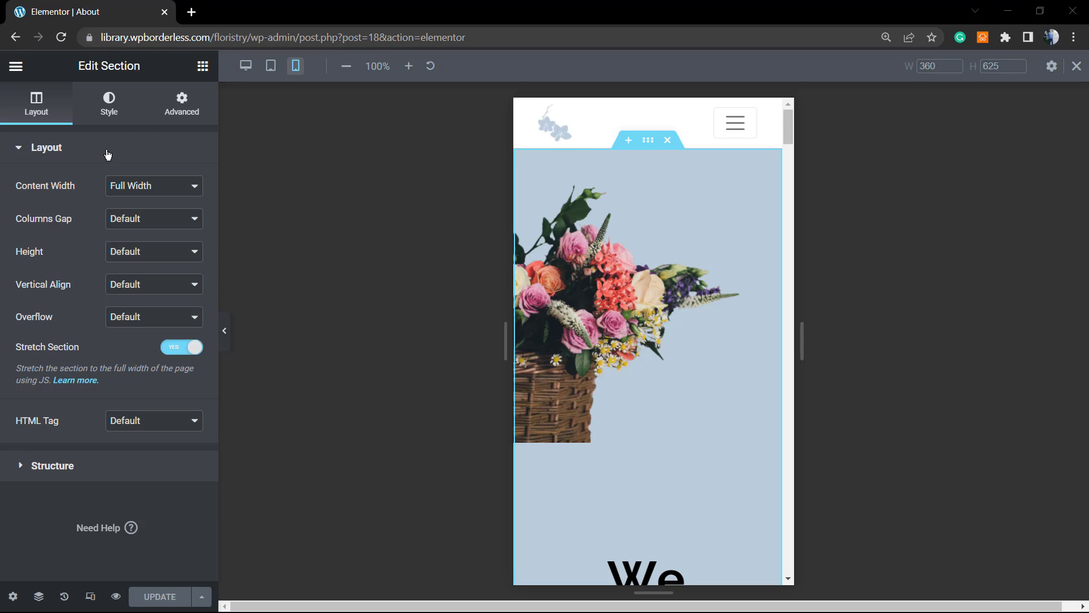
click(190, 117)
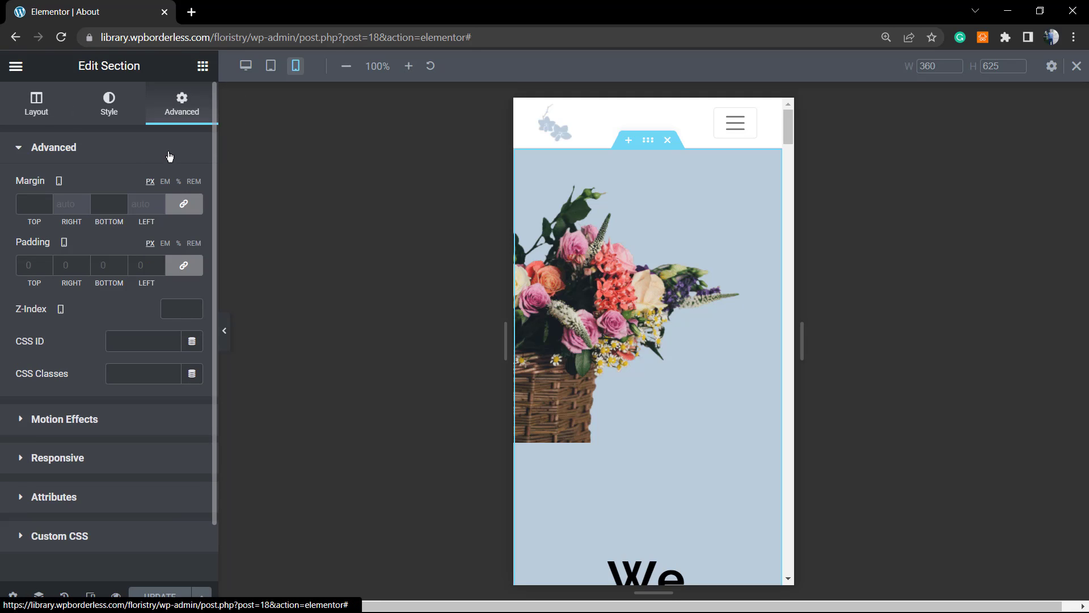
scroll(170, 306, down, 1)
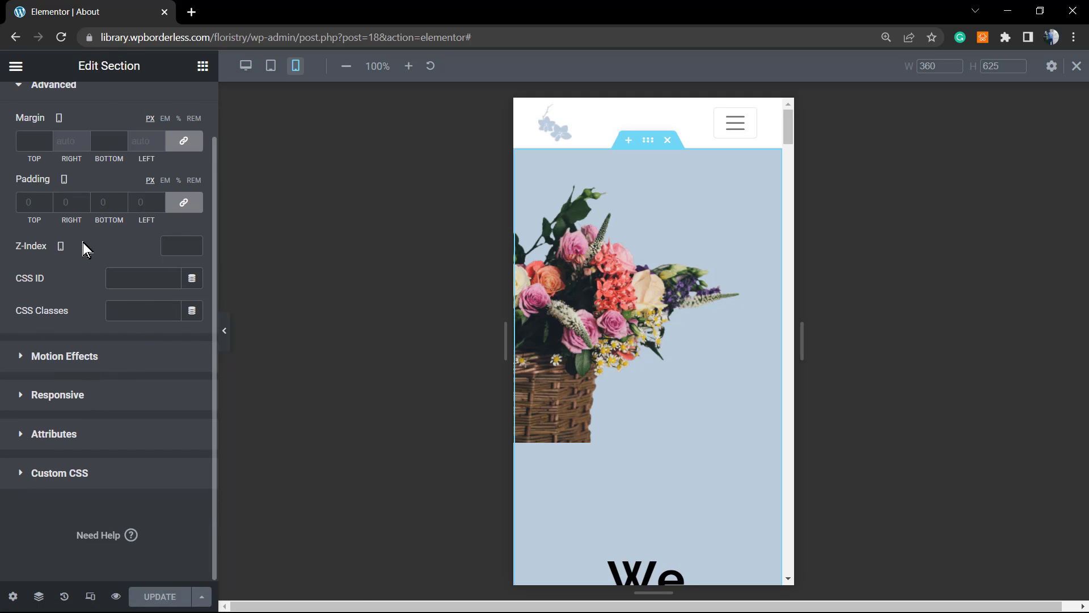
scroll(79, 276, up, 1)
scroll(88, 306, down, 1)
click(103, 396)
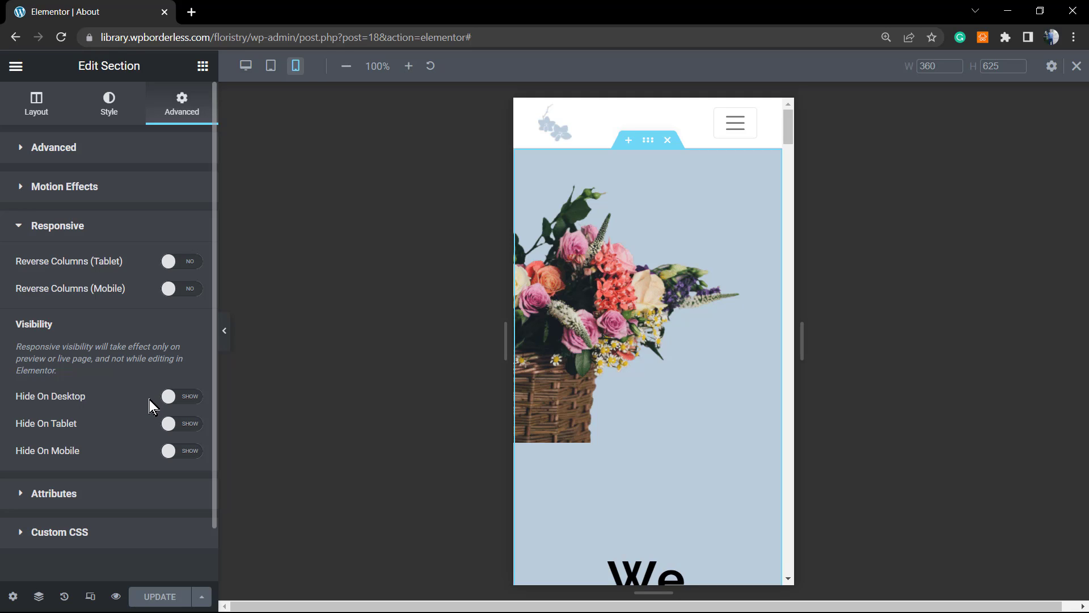
- Toggle Hide On Mobile on and off, then set Reverse Columns (Mobile) to YES
click(187, 452)
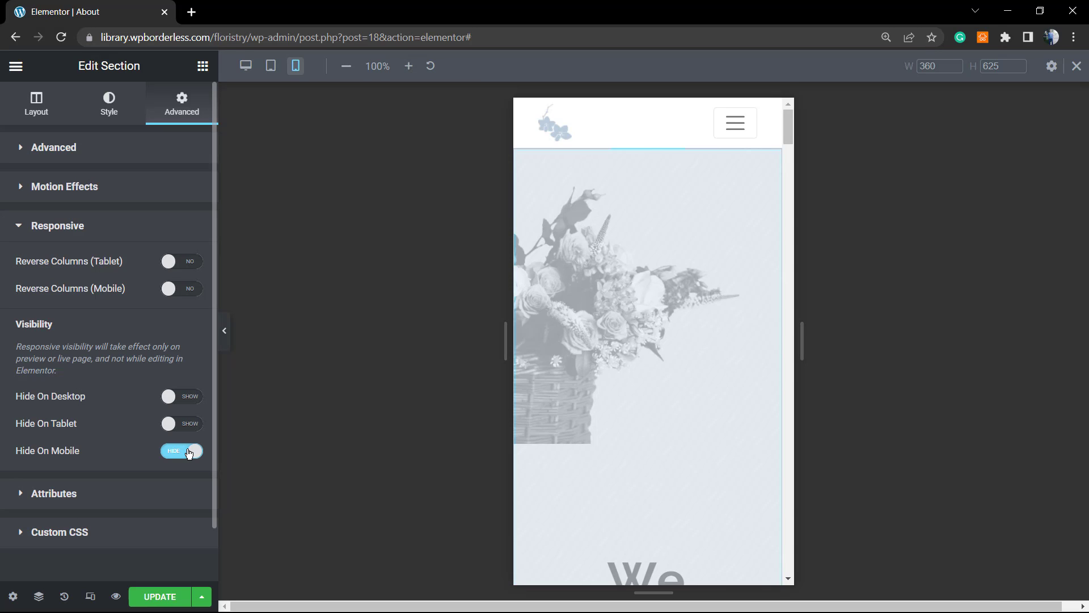
click(189, 452)
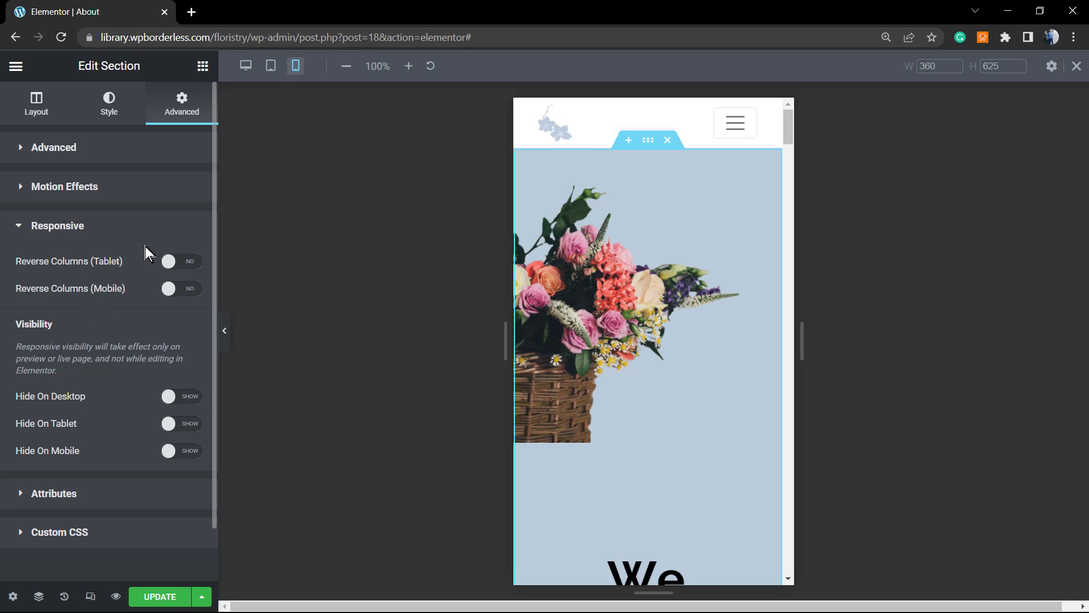
click(191, 291)
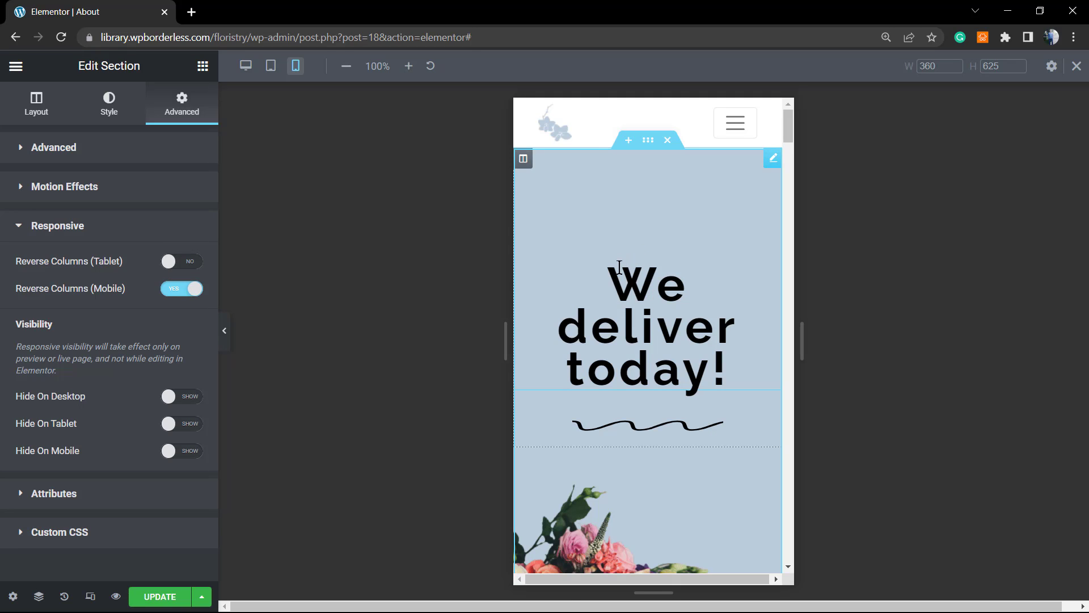
scroll(619, 267, down, 4)
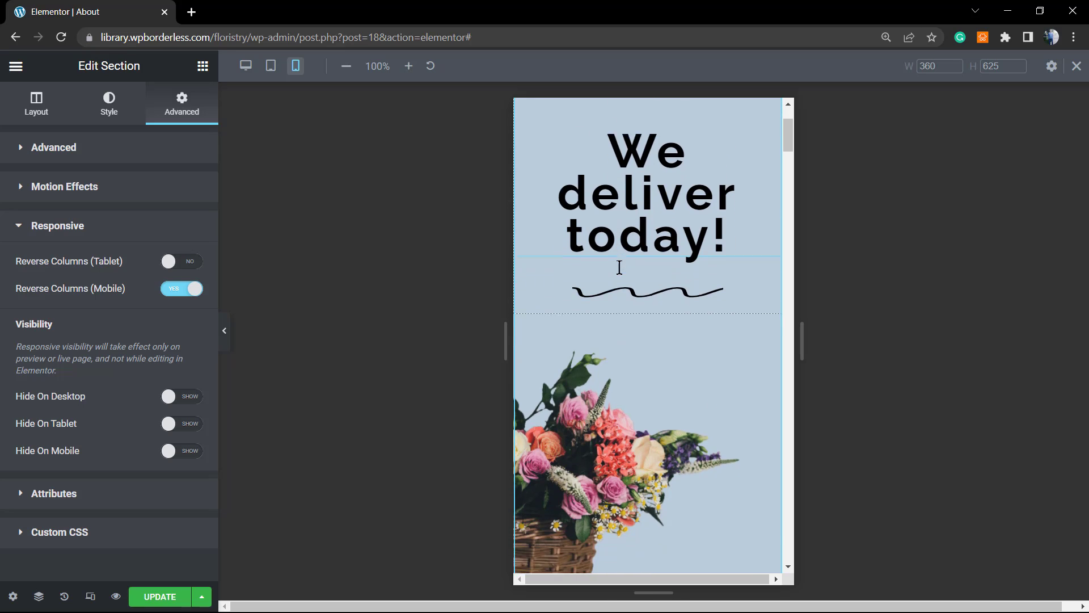
scroll(619, 267, up, 4)
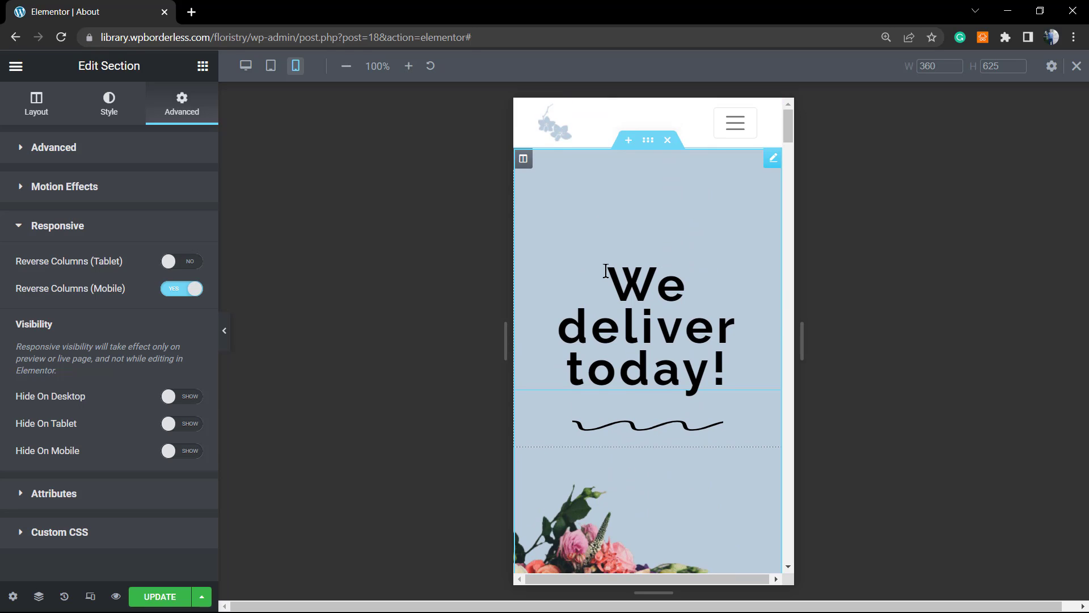
scroll(607, 278, down, 4)
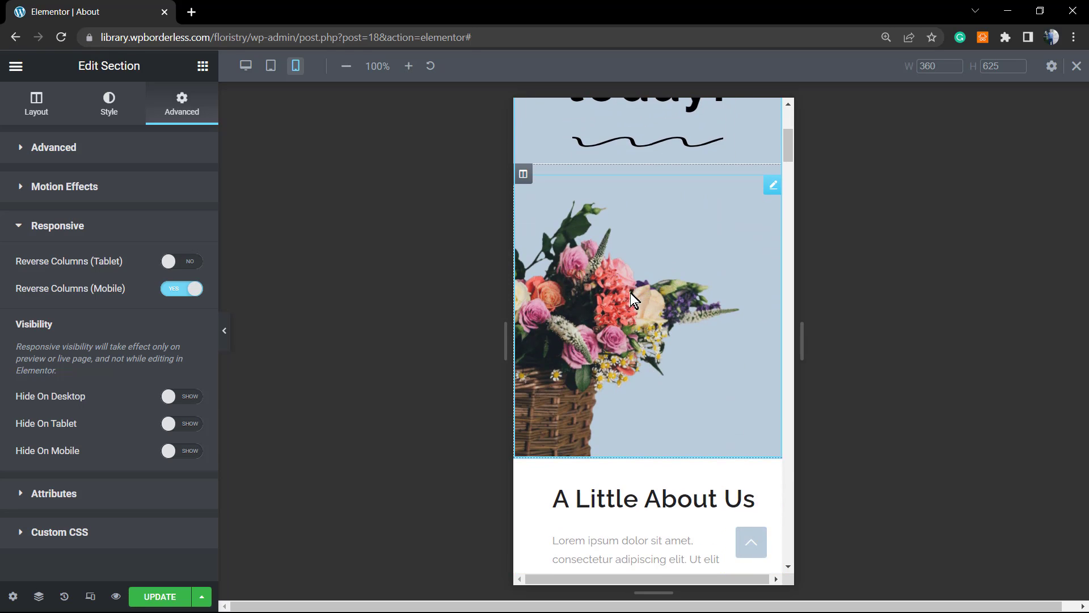
scroll(633, 298, up, 5)
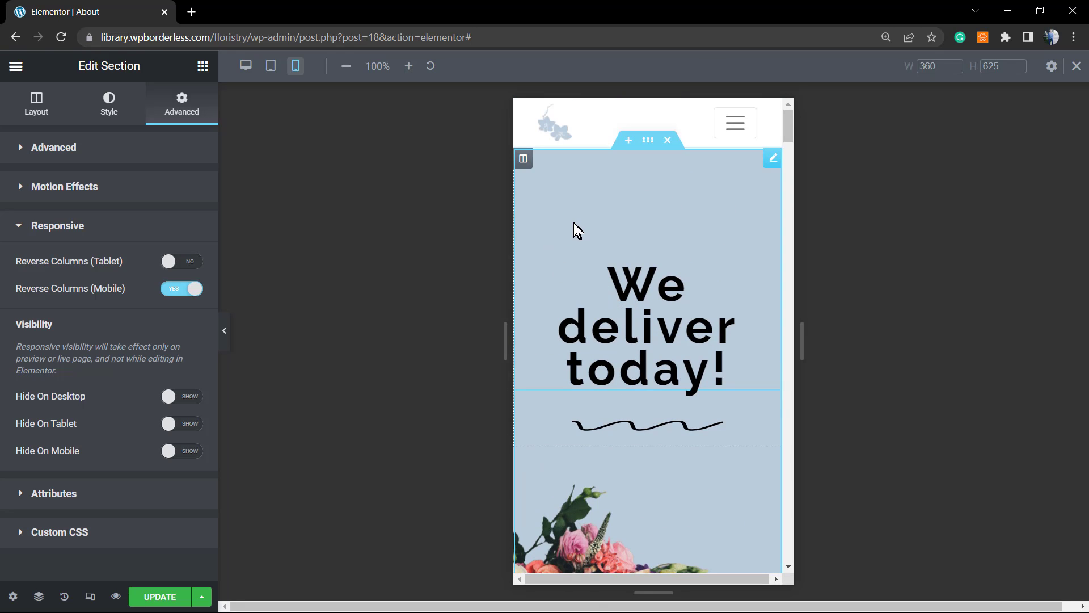
scroll(574, 223, down, 3)
- Select the 'We deliver today!' heading's Advanced tab and lower its linked padding to -1
scroll(578, 236, up, 3)
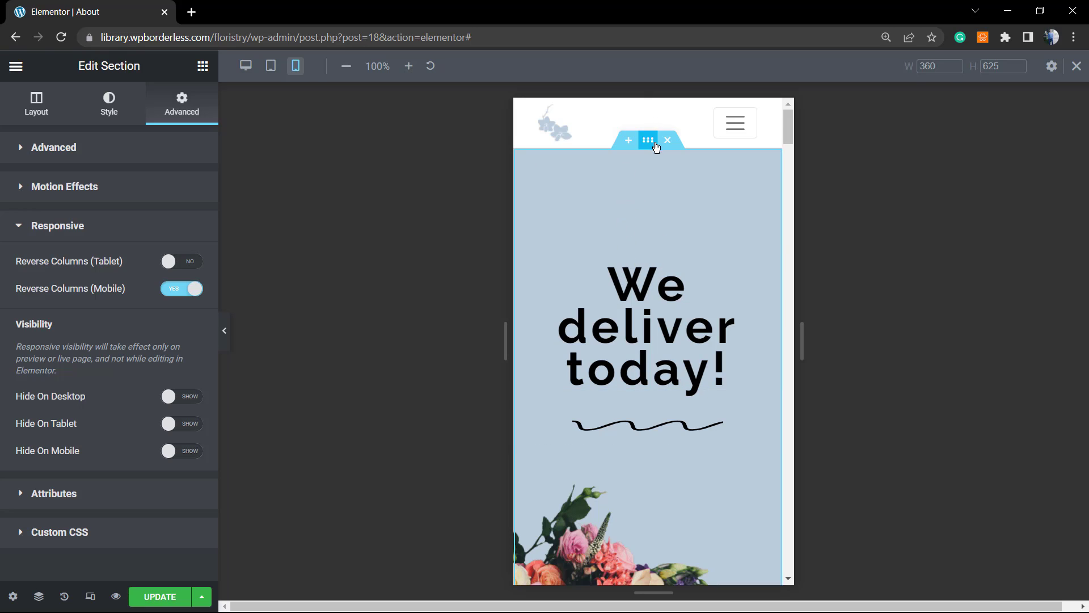
click(108, 158)
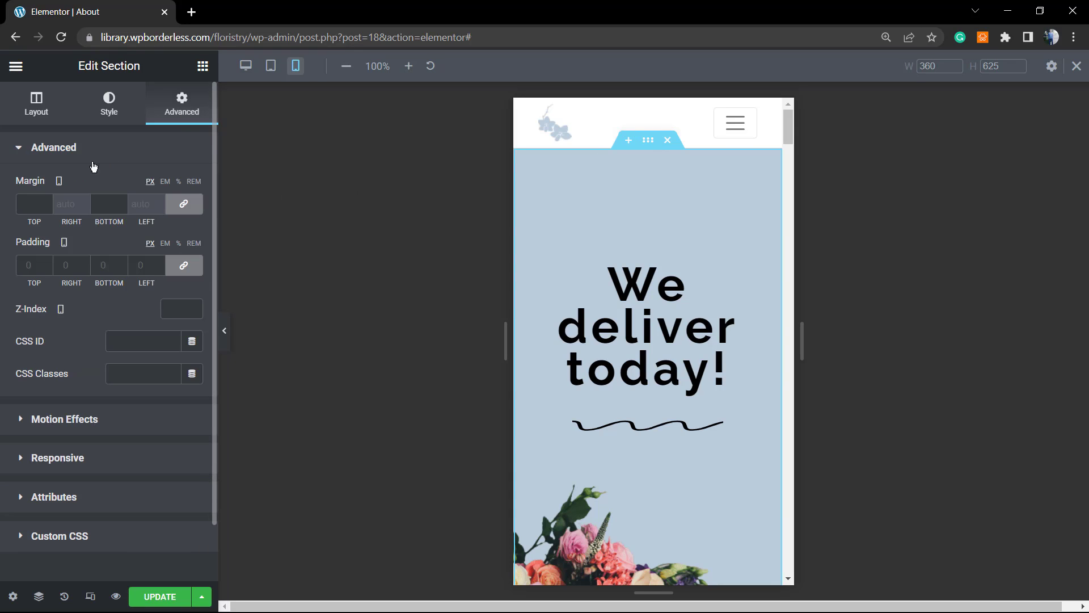
click(34, 204)
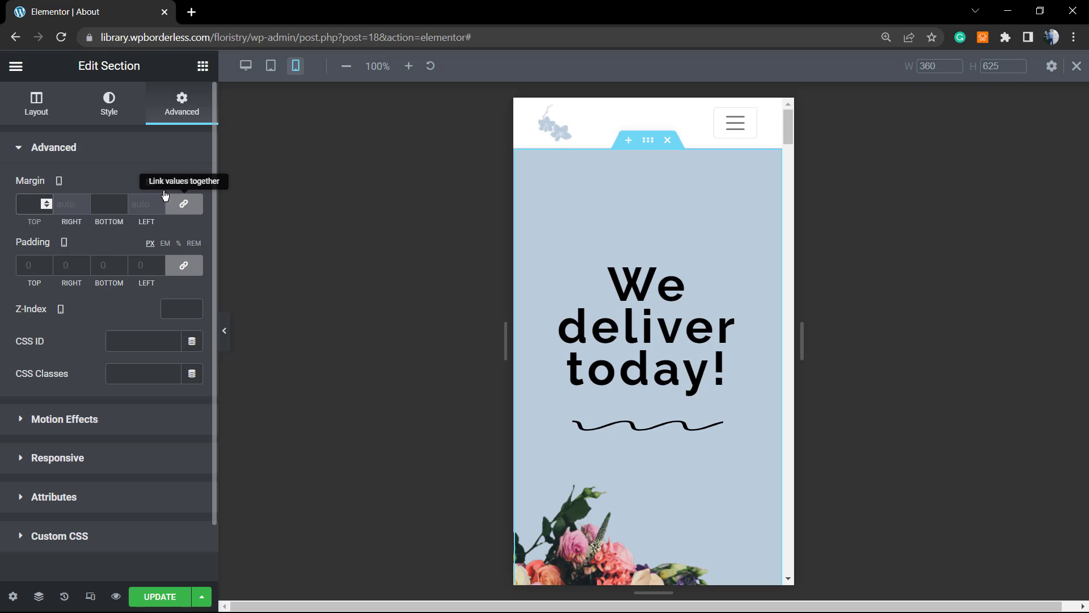
click(644, 286)
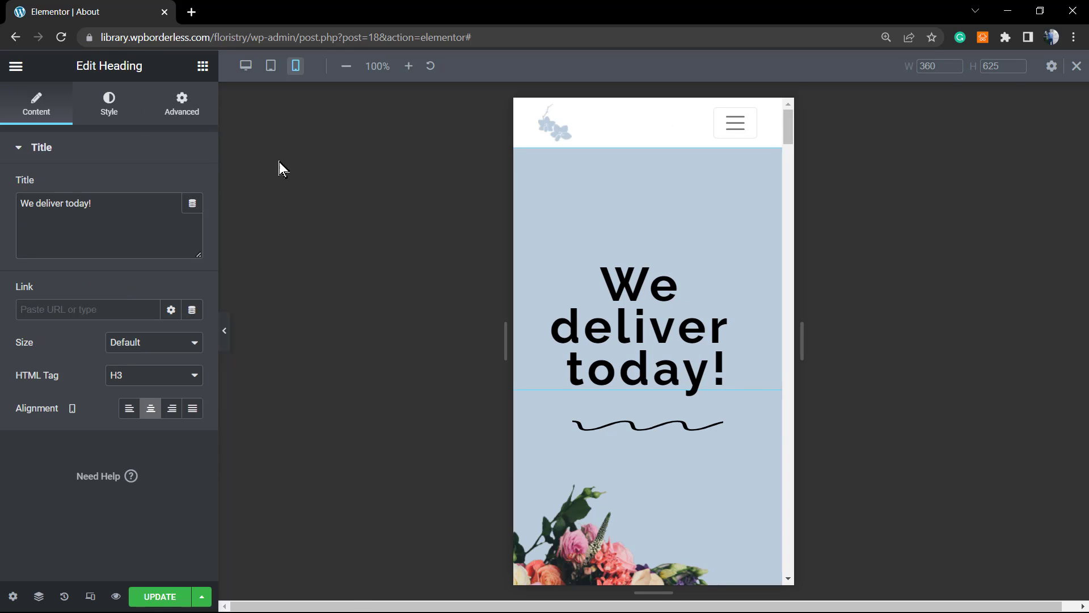
click(172, 111)
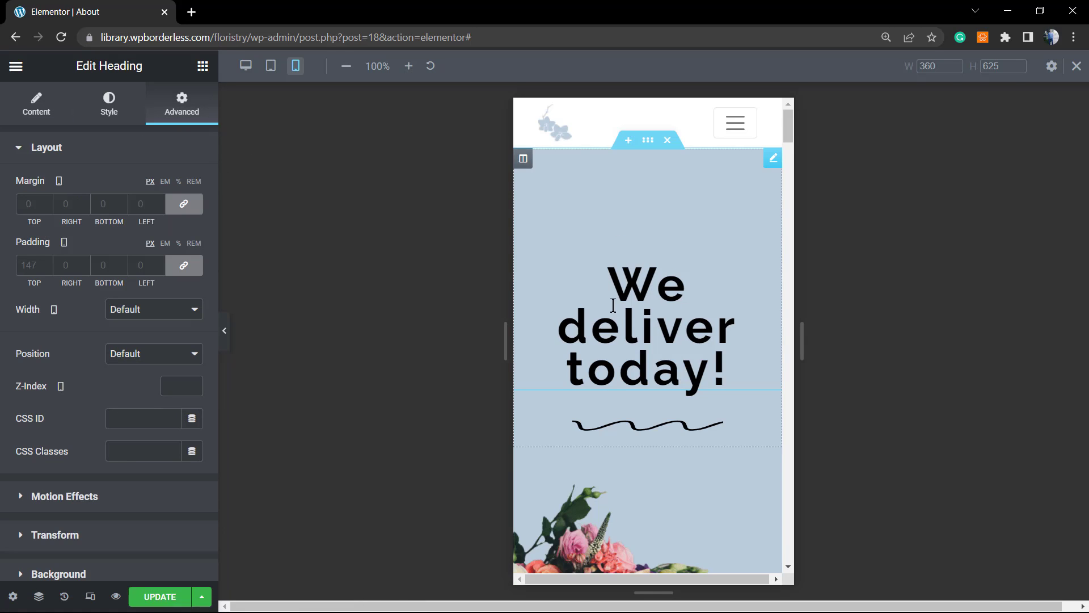
click(637, 300)
click(637, 299)
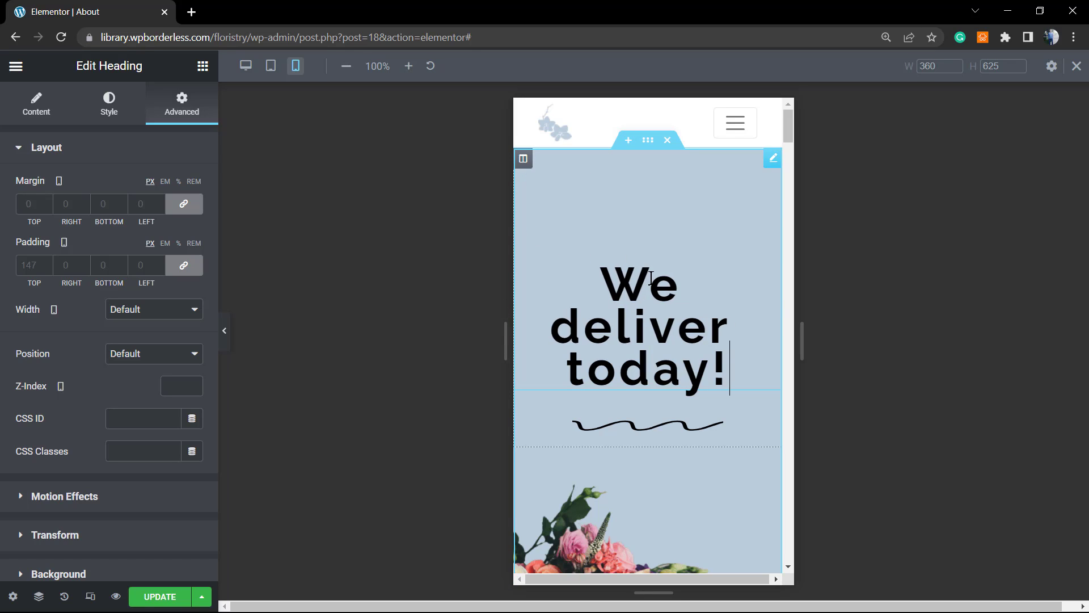
click(47, 269)
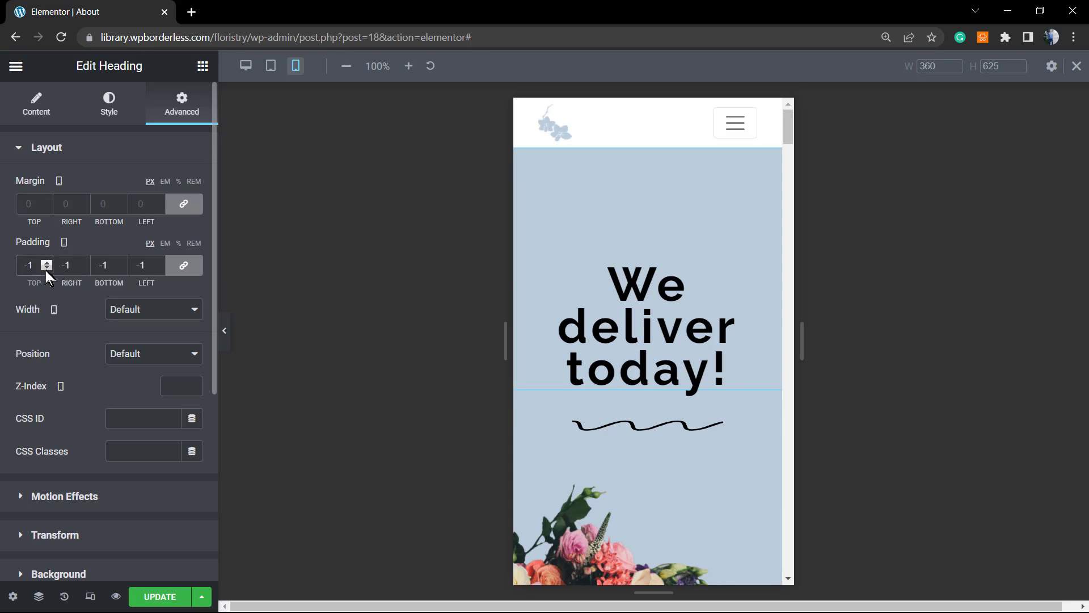
- Clear the -1 padding, enter 1, and unlink then relink the padding values
double_click(29, 265)
key(BackSpace)
text(1)
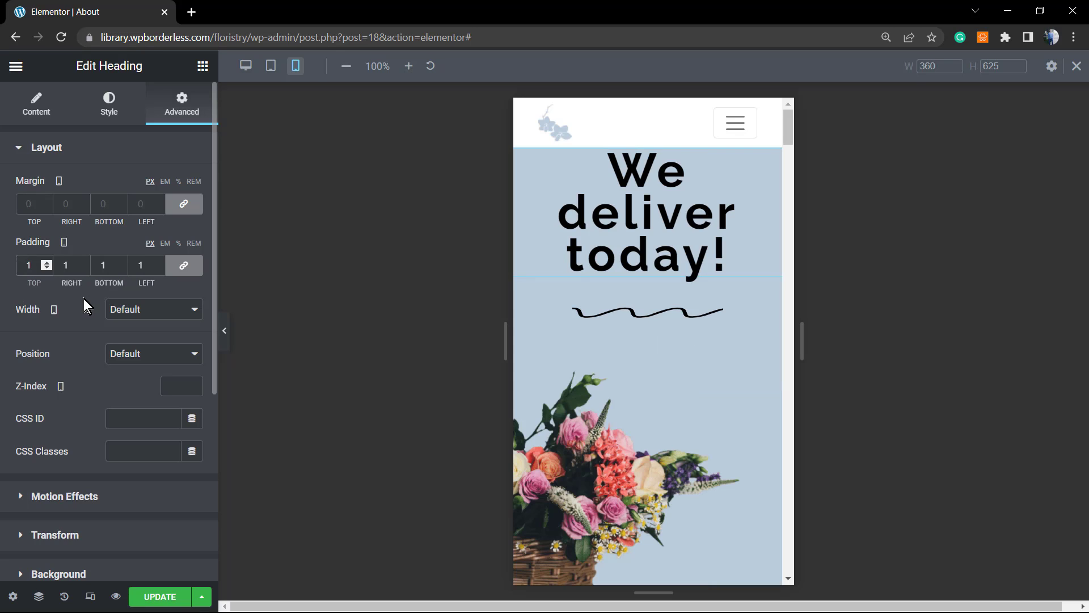
mouse_move(778, 165)
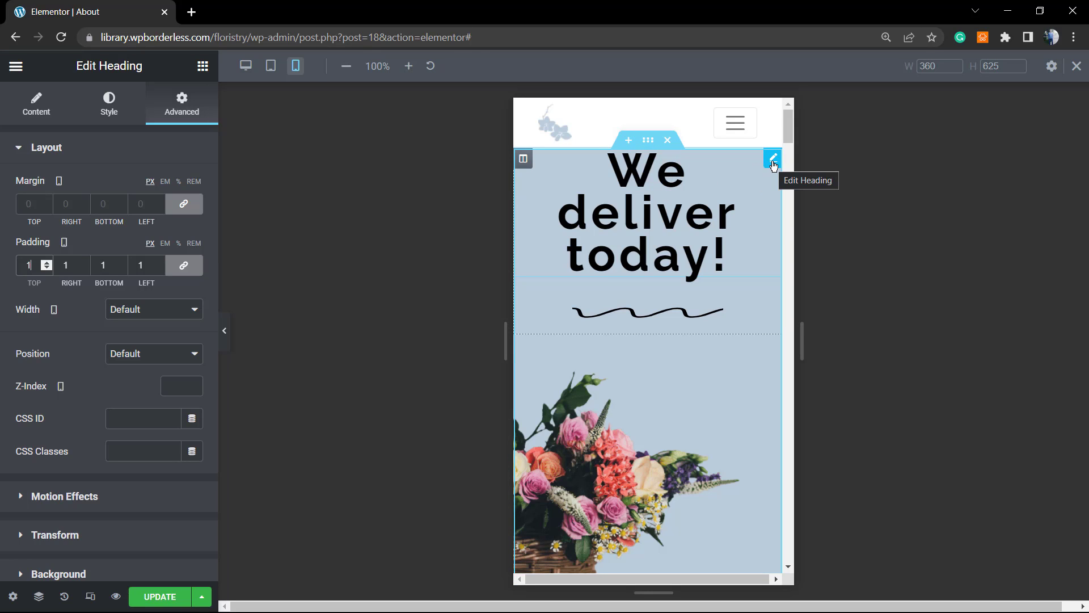
click(179, 272)
click(179, 272)
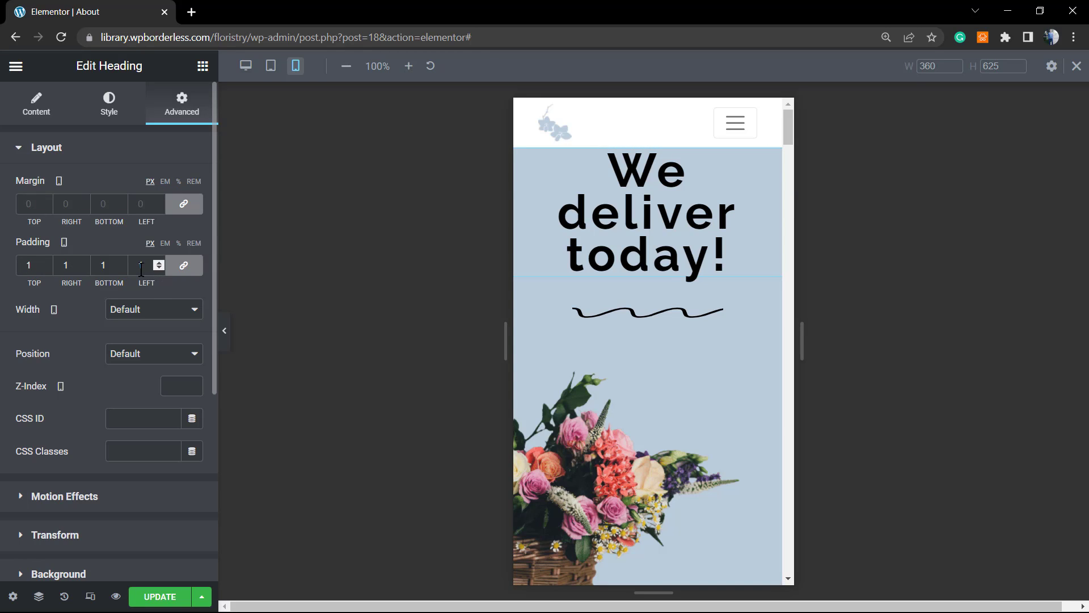
- Try top padding 33, then 43, and finally set the linked padding to 0
double_click(34, 268)
key(BackSpace)
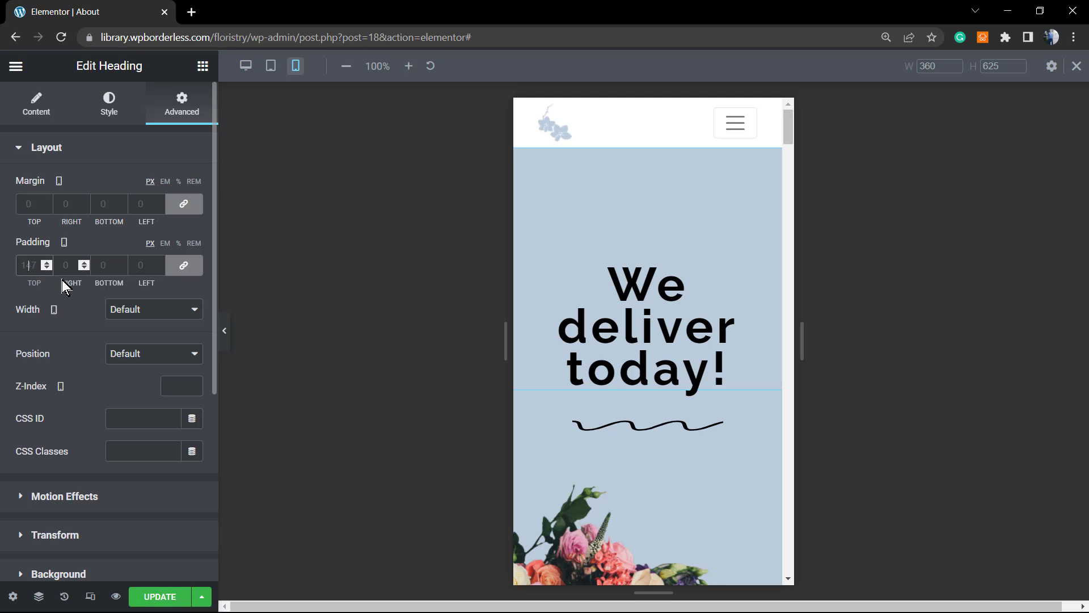
text(33)
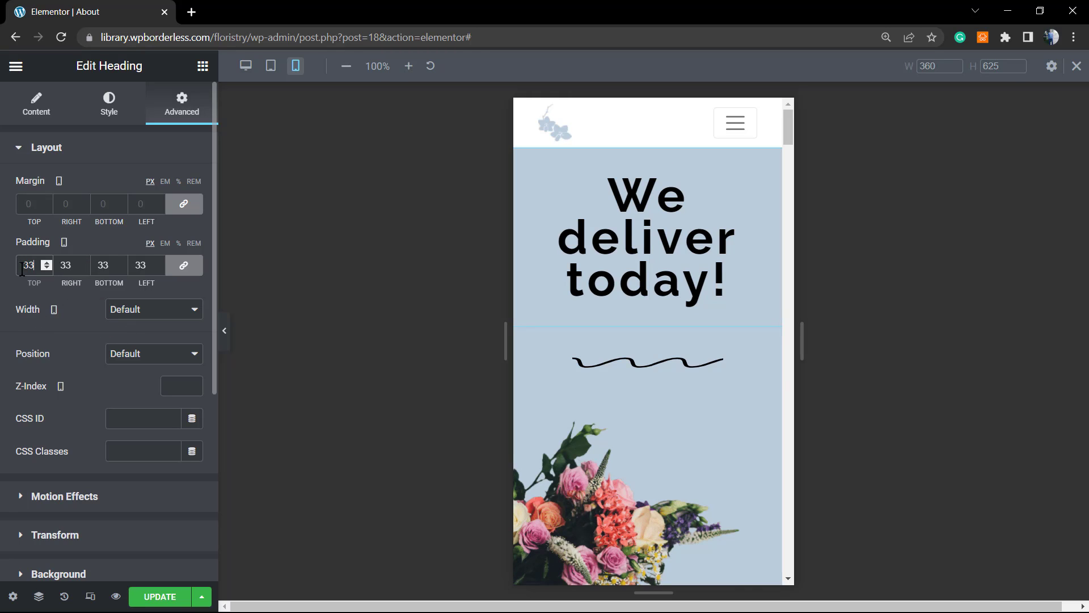
drag(28, 265, 18, 267)
text(4)
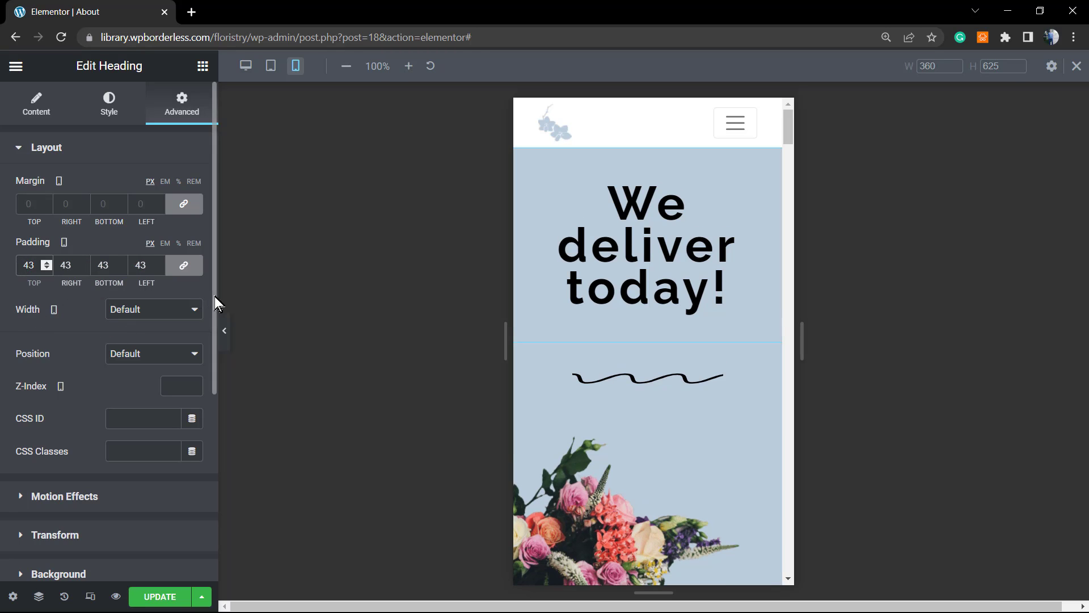
double_click(26, 270)
text(0)
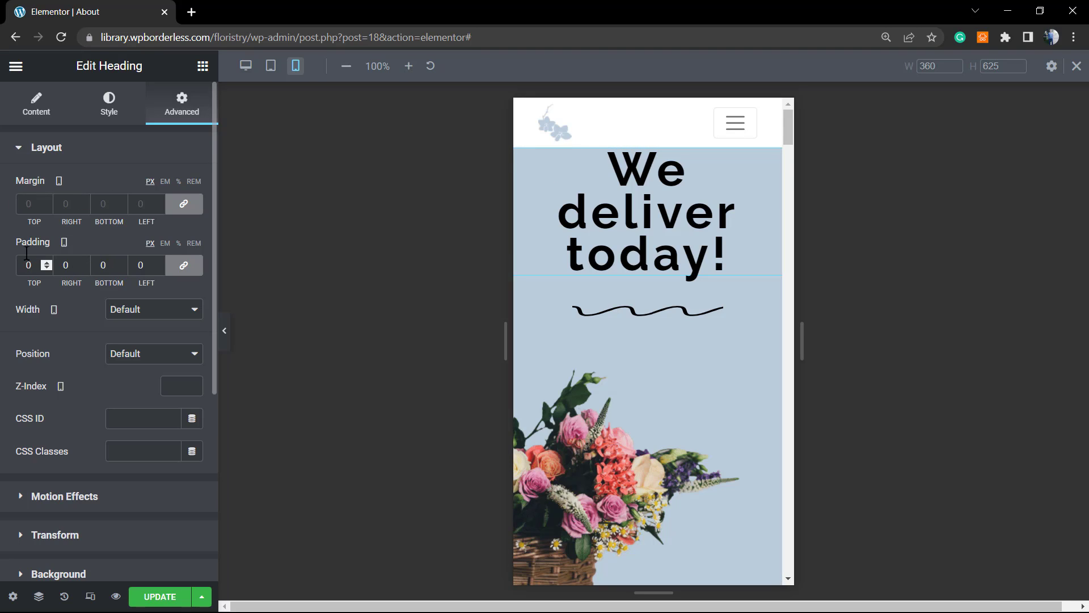
- Unlink the heading's padding and set mobile Top to 70 px, leaving other sides at 0
click(192, 271)
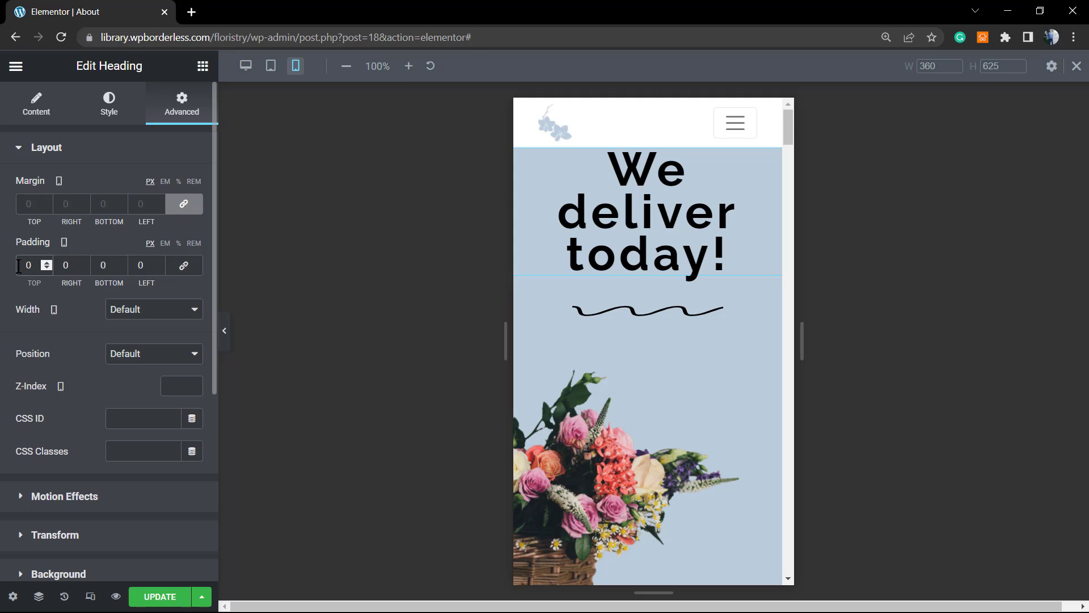
text(7)
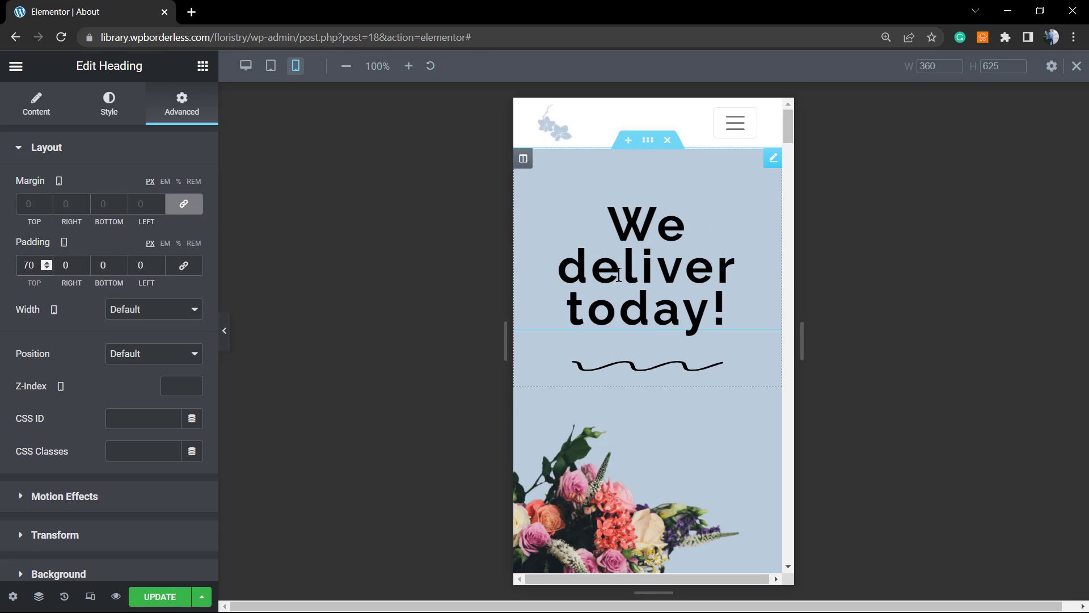
scroll(655, 379, down, 4)
scroll(654, 375, down, 3)
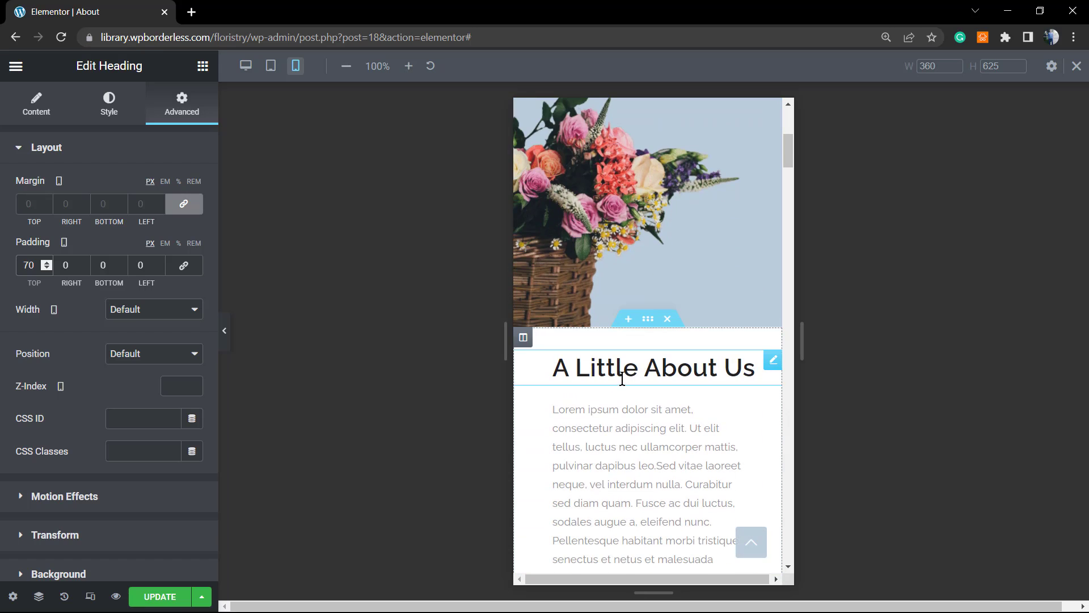
scroll(603, 376, up, 4)
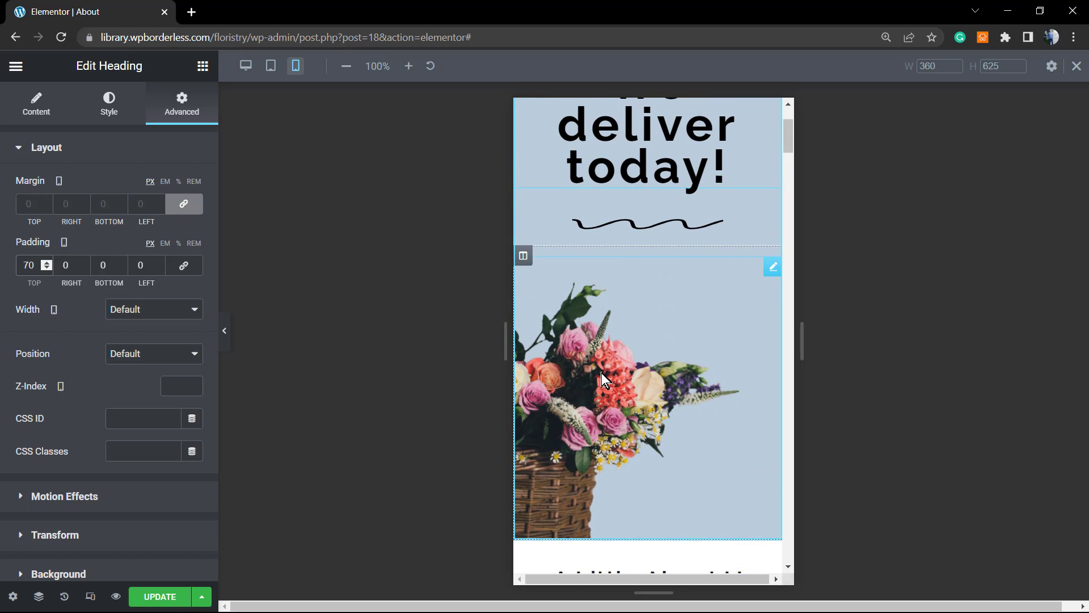
scroll(600, 373, down, 2)
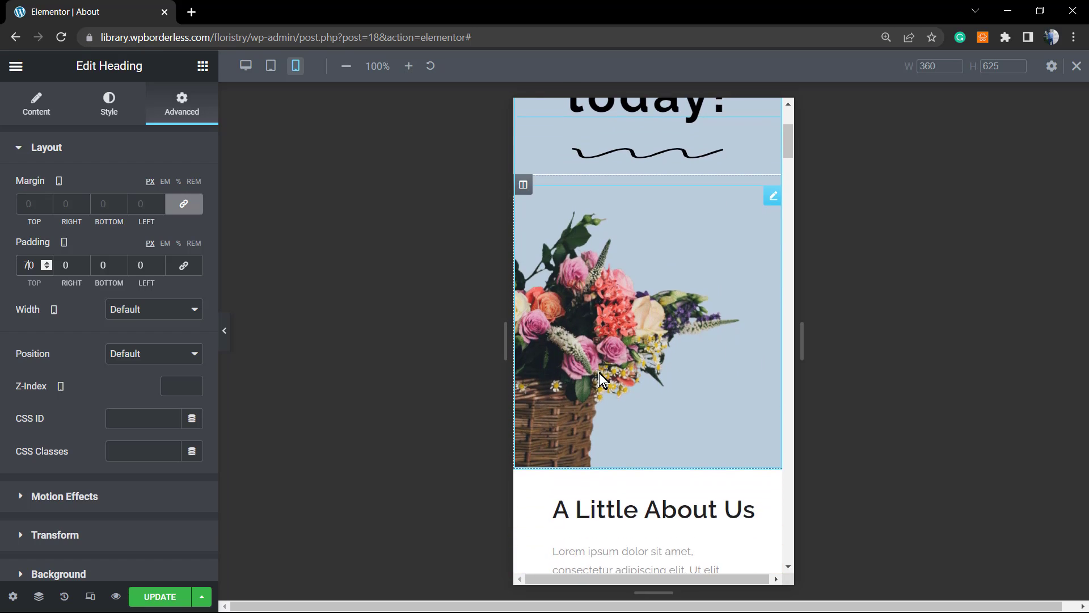
scroll(597, 372, up, 2)
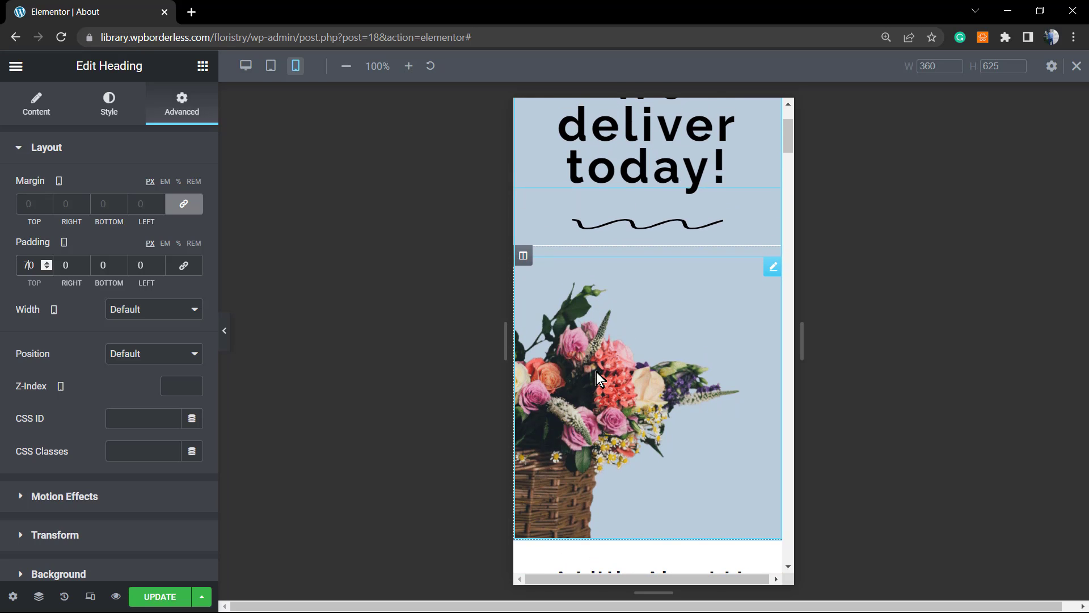
scroll(597, 372, up, 4)
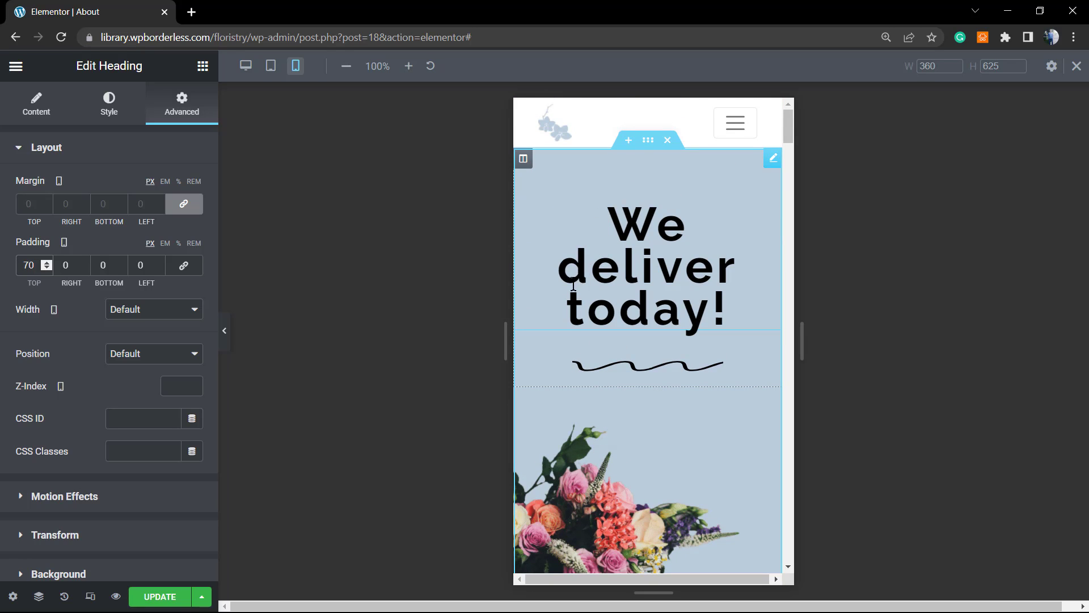
scroll(573, 289, down, 10)
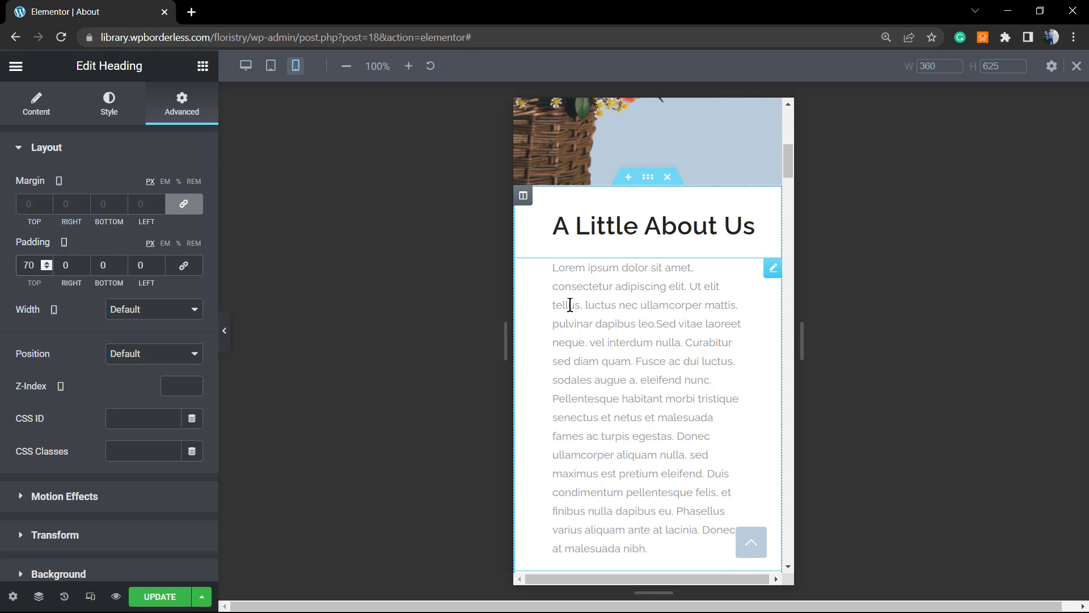
scroll(570, 305, up, 10)
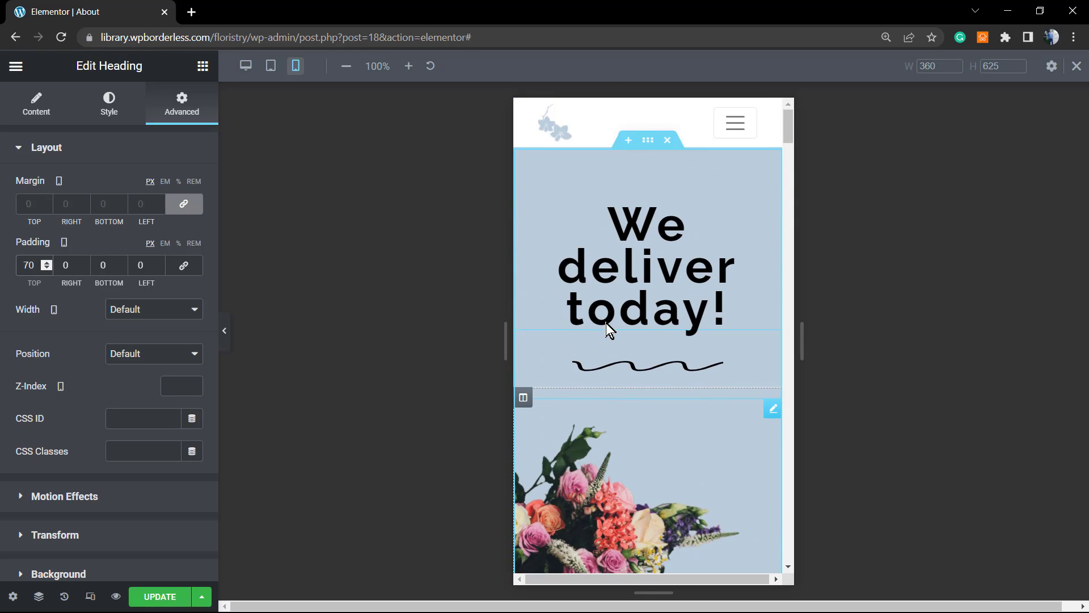
- On tablet, unlink the heading's padding, set Top to 80 px, then return to Desktop
click(272, 66)
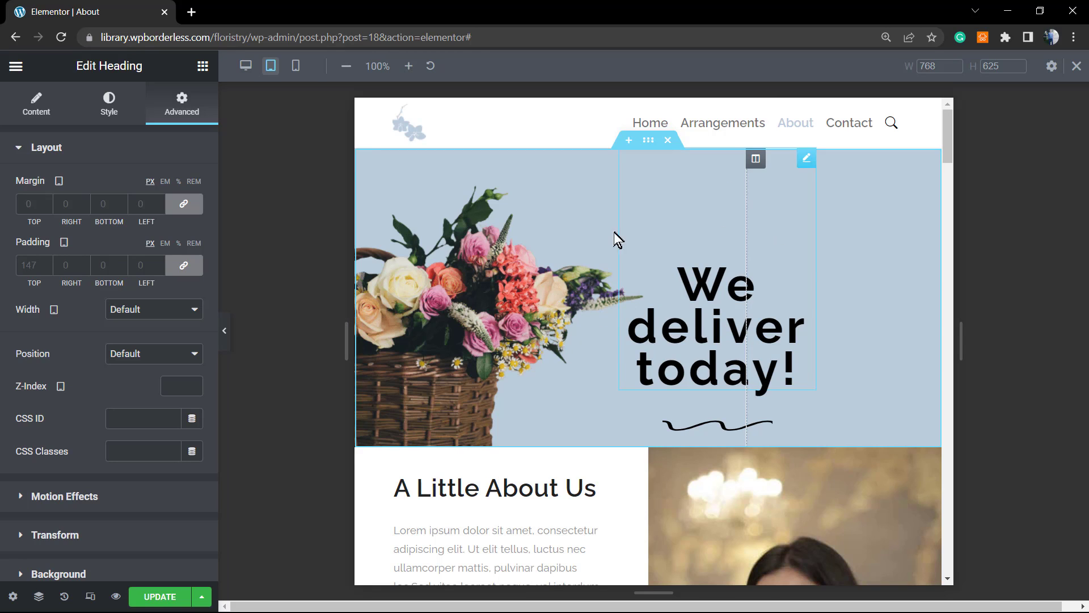
click(677, 306)
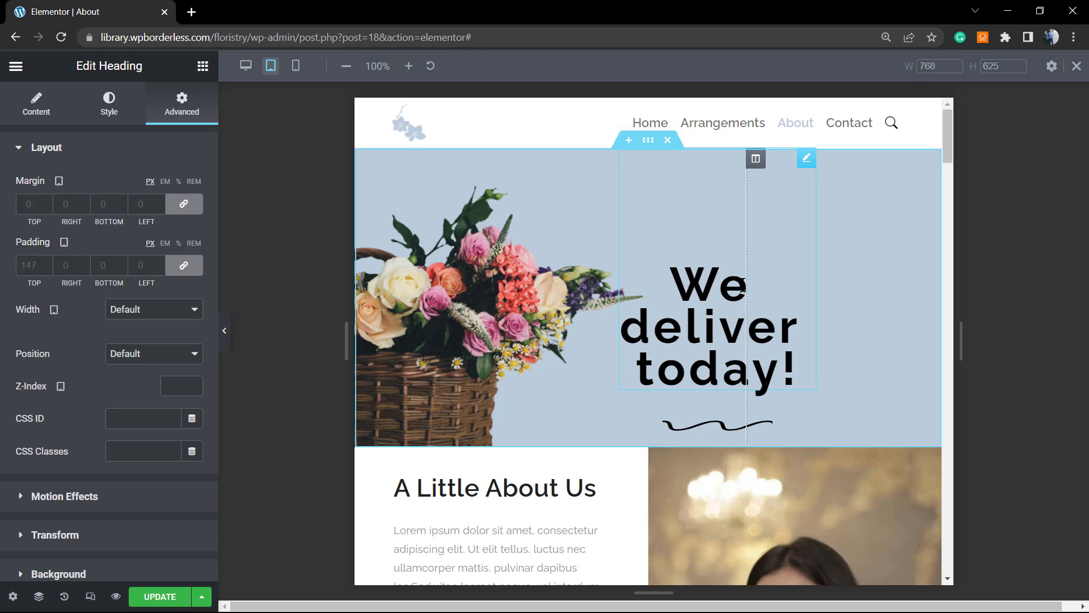
click(805, 158)
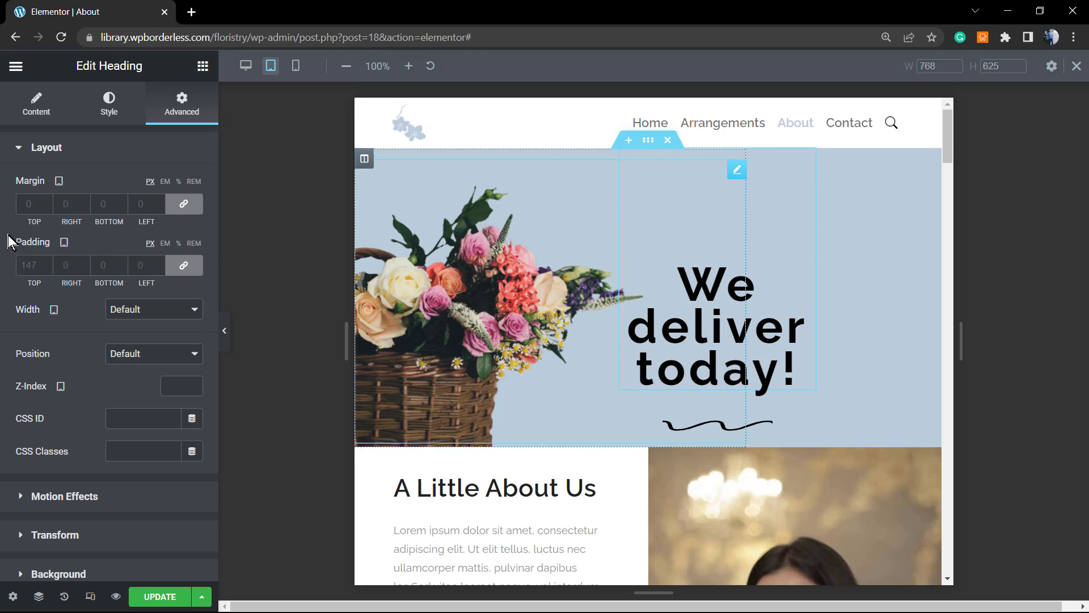
click(183, 265)
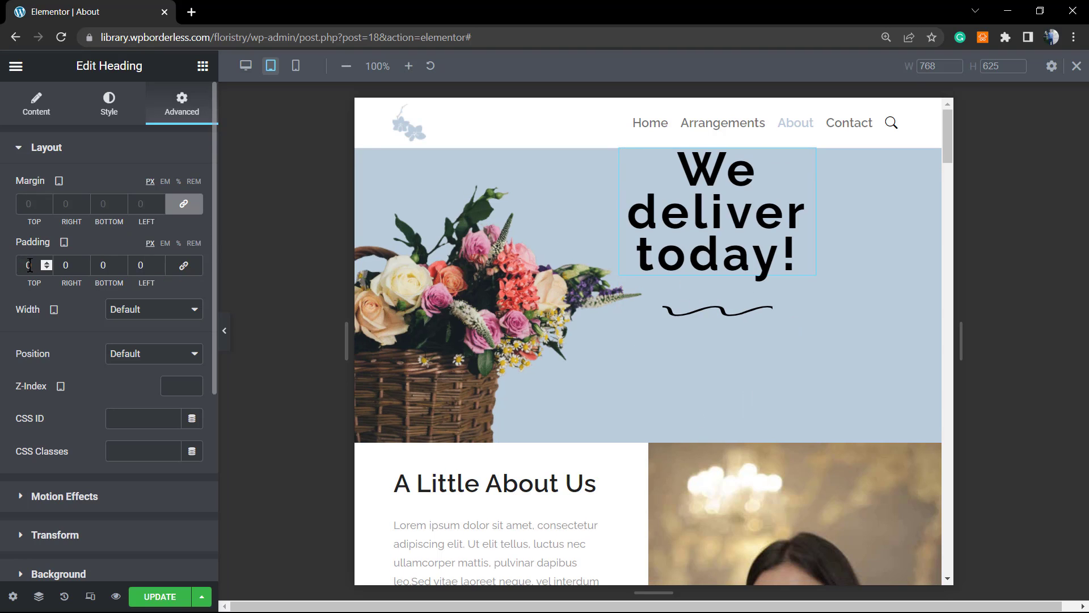
click(23, 266)
text(8)
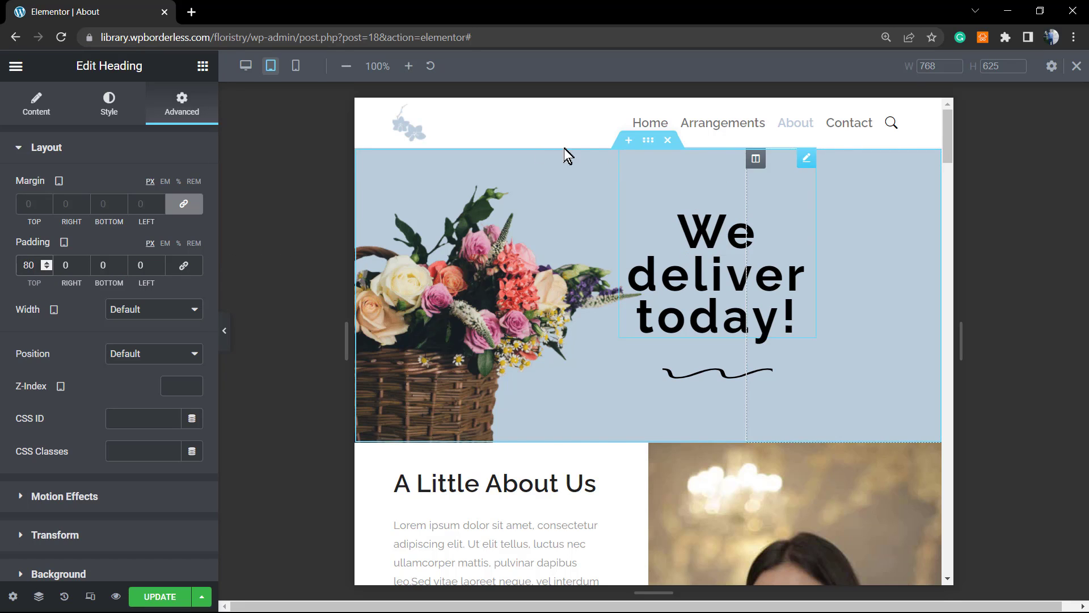
click(244, 65)
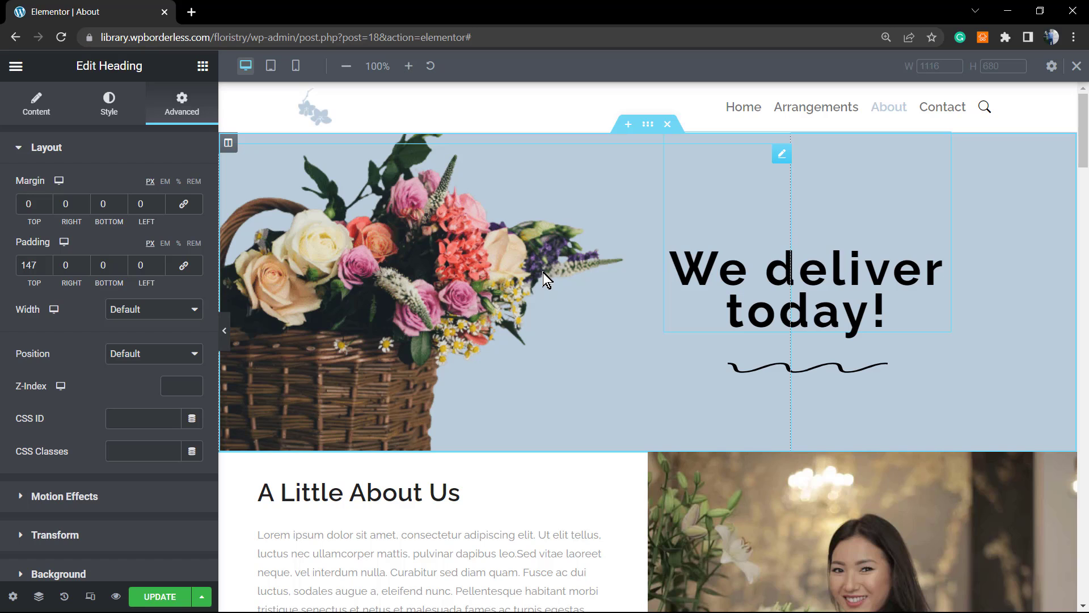
- Select the 'A Little About Us' section and show its Advanced settings
scroll(543, 272, down, 7)
scroll(546, 286, up, 4)
scroll(546, 288, down, 1)
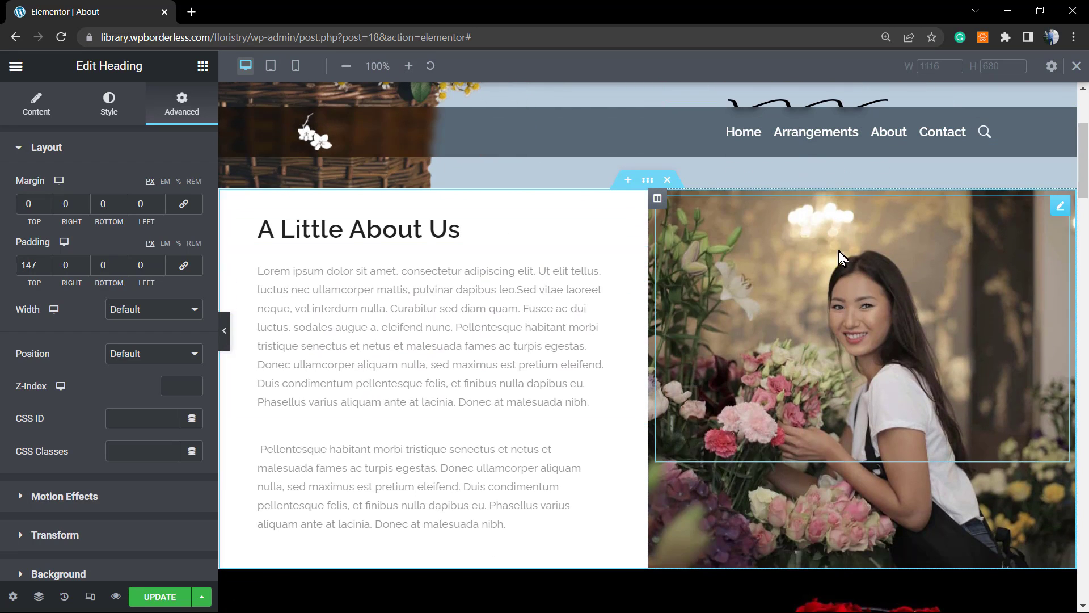
click(647, 183)
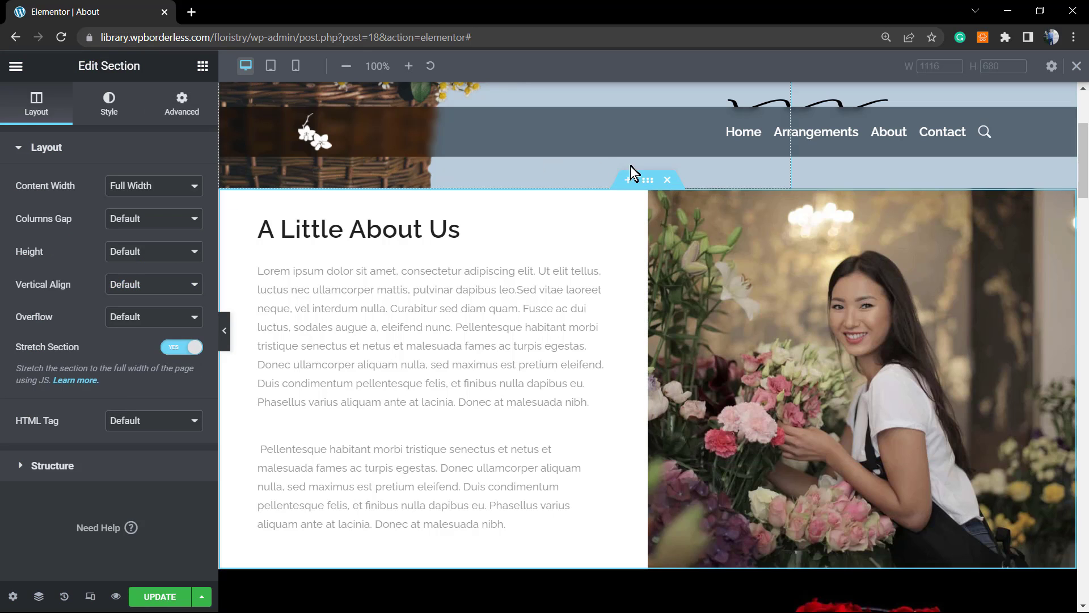
click(169, 118)
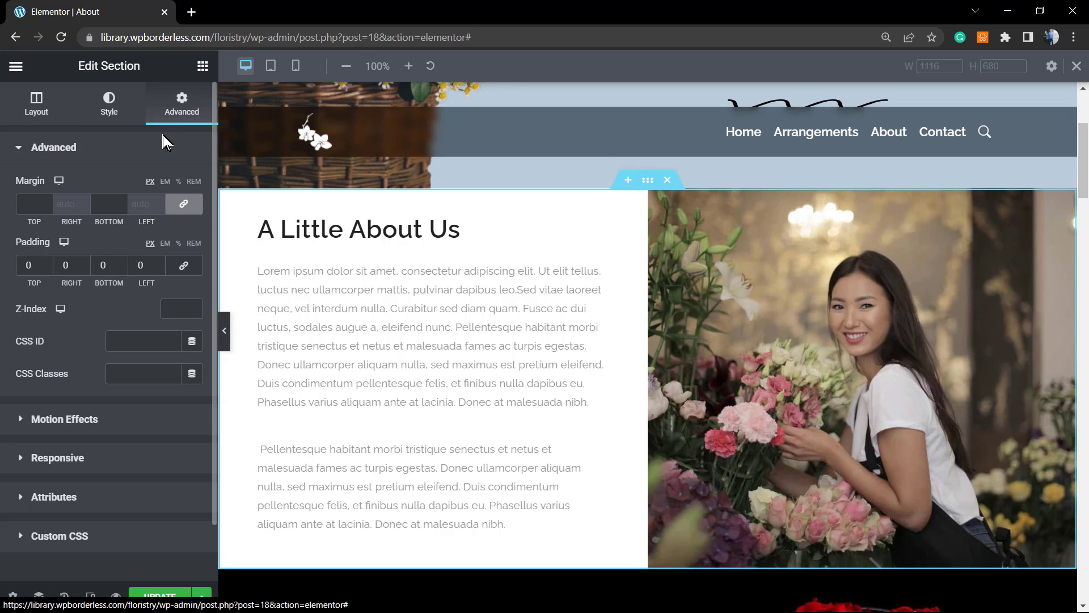
- Expand the Responsive panel to reveal the tablet and mobile Reverse Columns toggles, both off
click(137, 457)
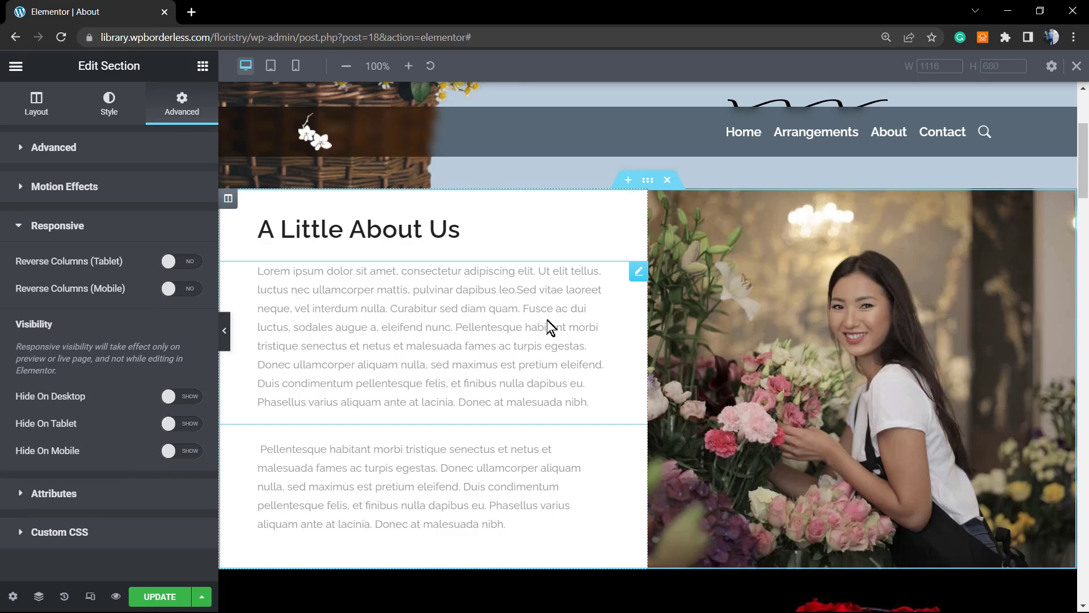
scroll(553, 329, down, 2)
scroll(560, 342, up, 3)
scroll(561, 342, down, 7)
scroll(561, 340, down, 2)
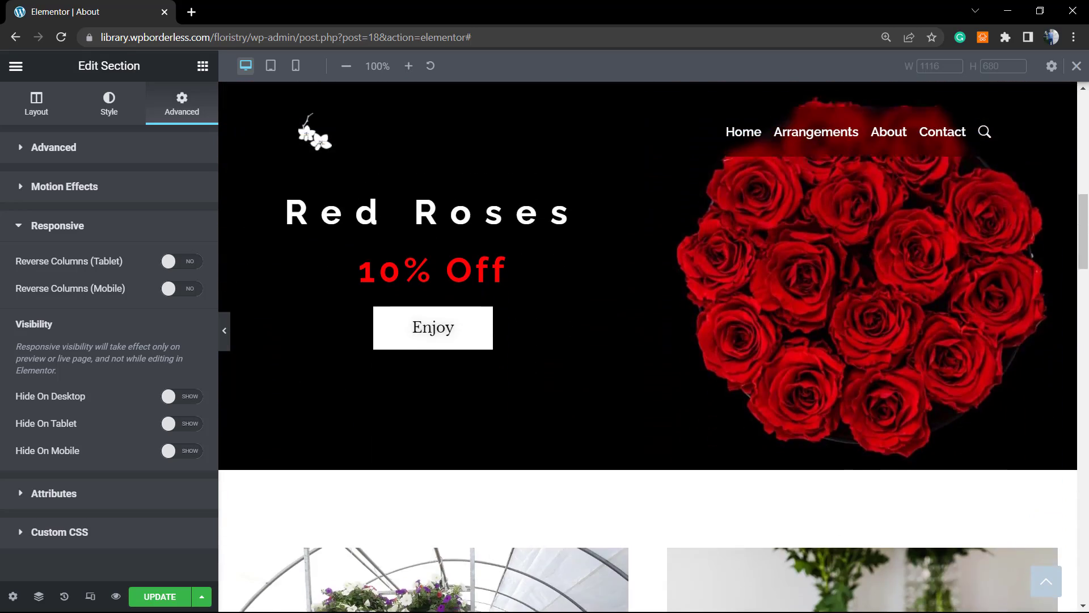
scroll(560, 340, up, 4)
scroll(561, 340, down, 1)
scroll(559, 346, down, 3)
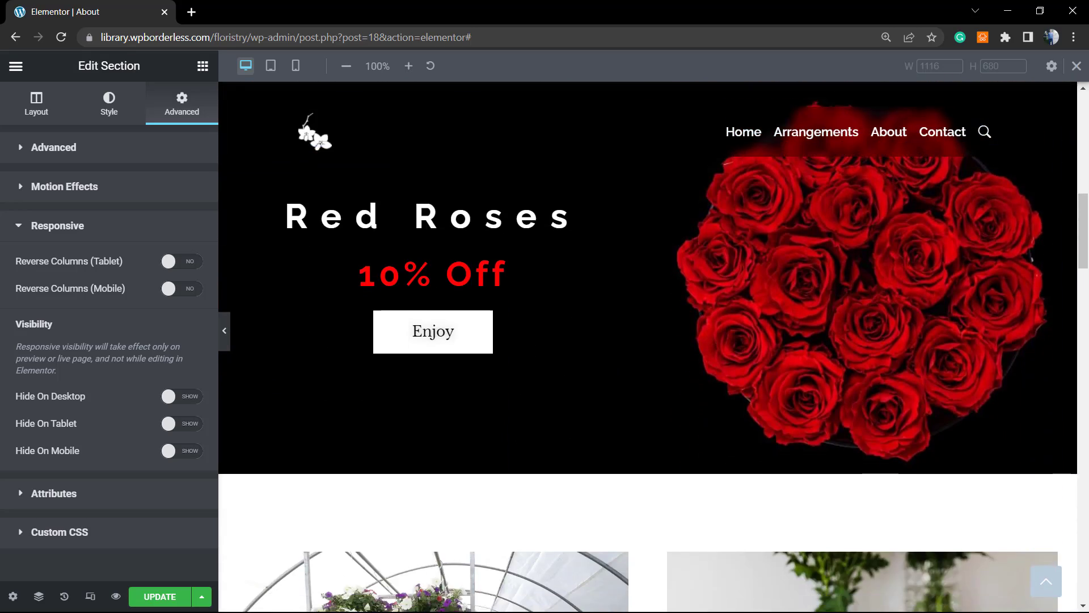
scroll(559, 349, up, 5)
scroll(558, 344, up, 8)
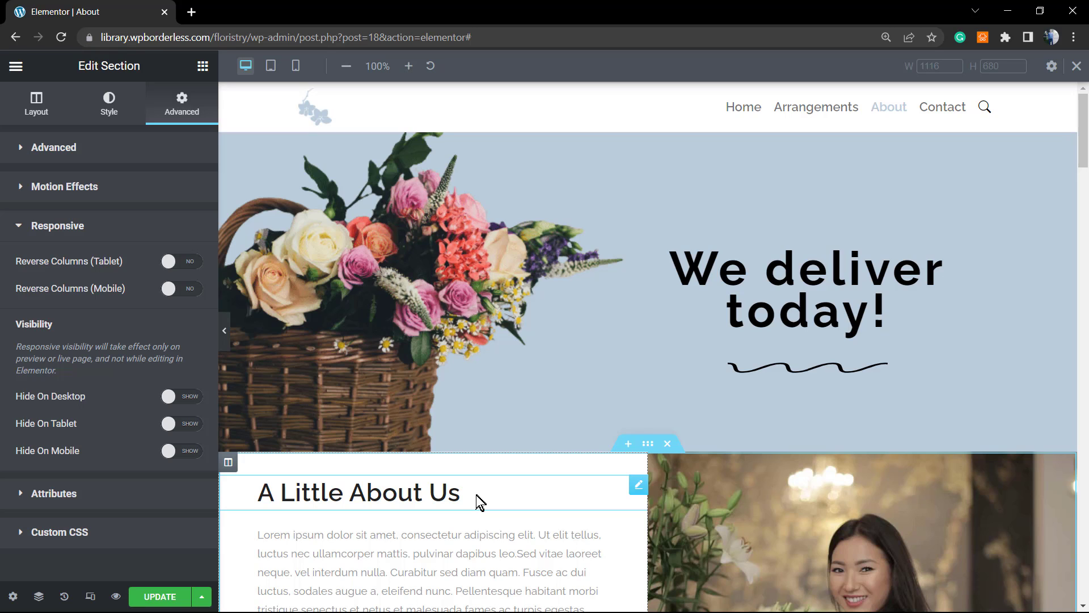
scroll(463, 493, down, 5)
scroll(421, 461, up, 6)
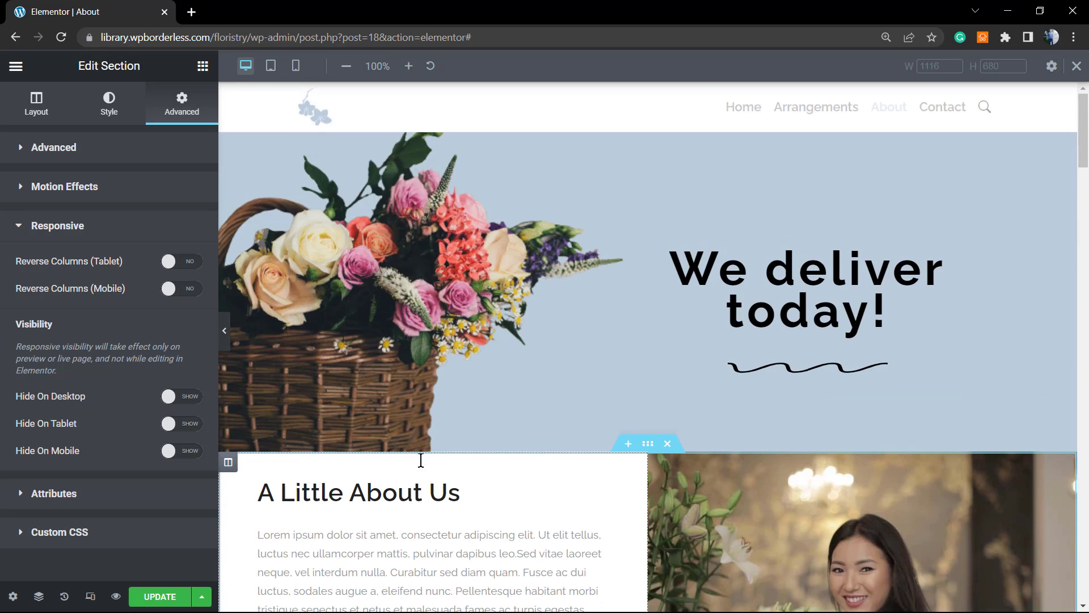
scroll(421, 461, down, 7)
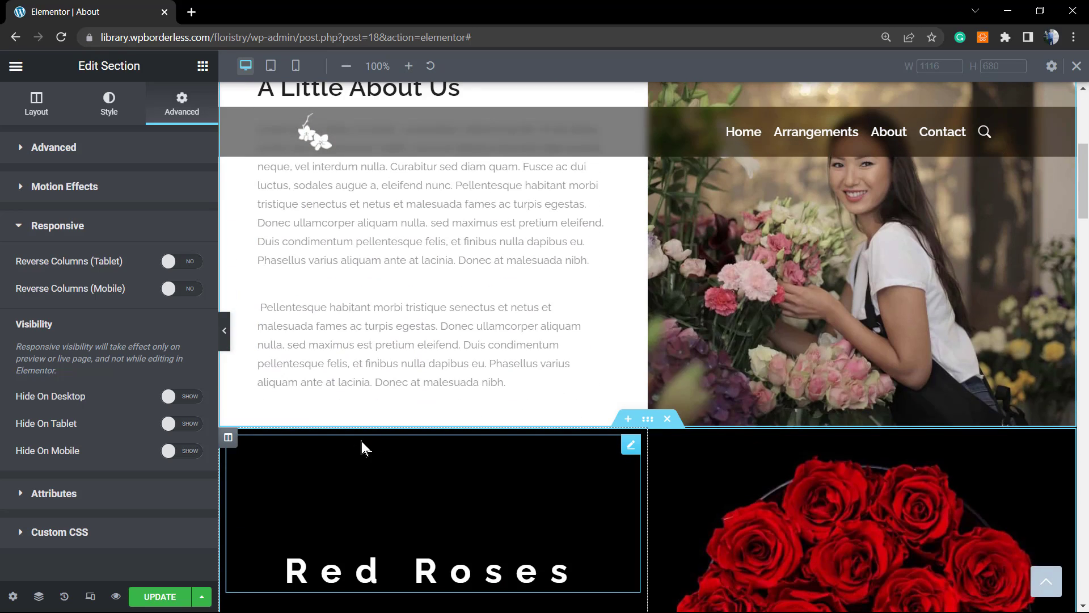
scroll(362, 441, up, 7)
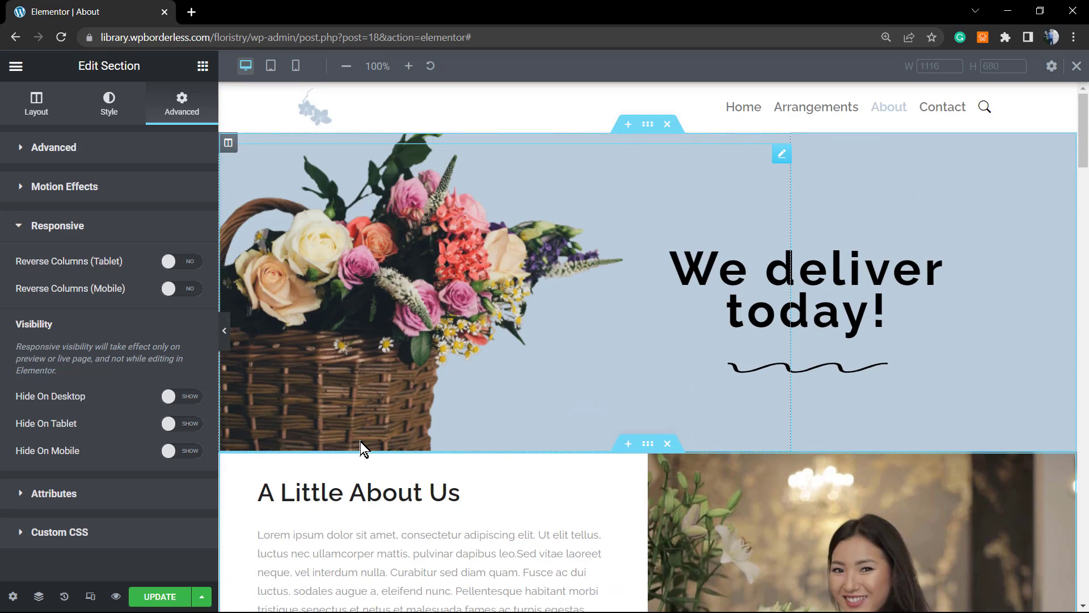